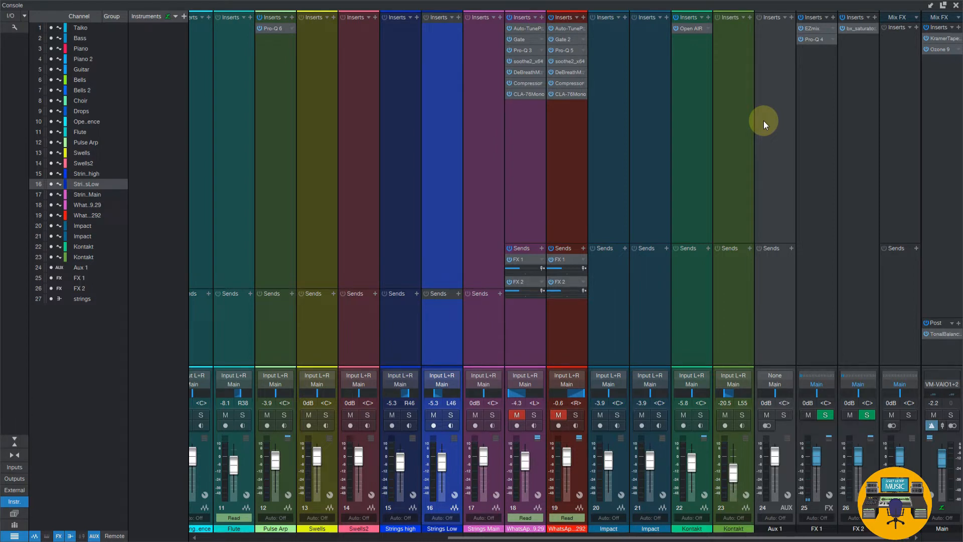
Add a bus channel to the console and name it Session Strings
{"action": "left_click", "coordinate": [763, 120]}
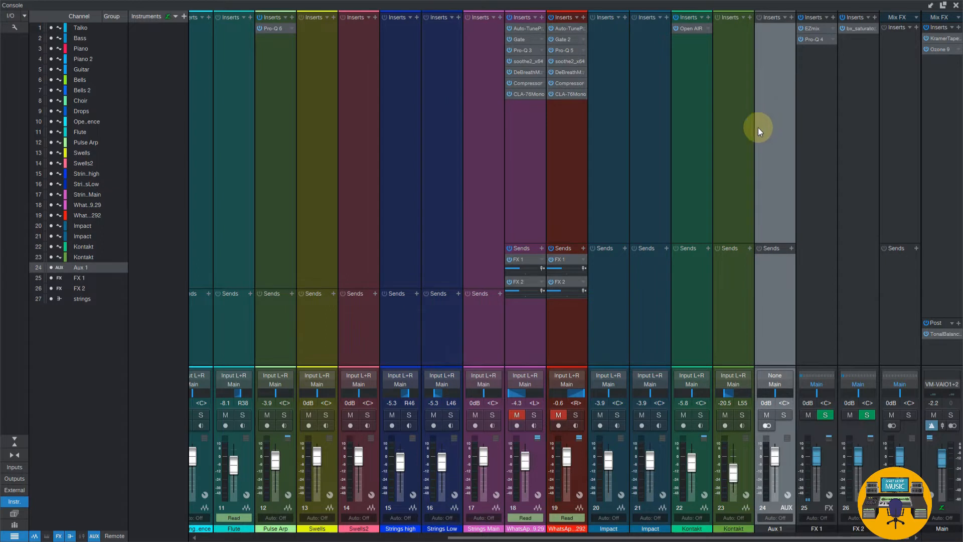
{"action": "right_click", "coordinate": [738, 143]}
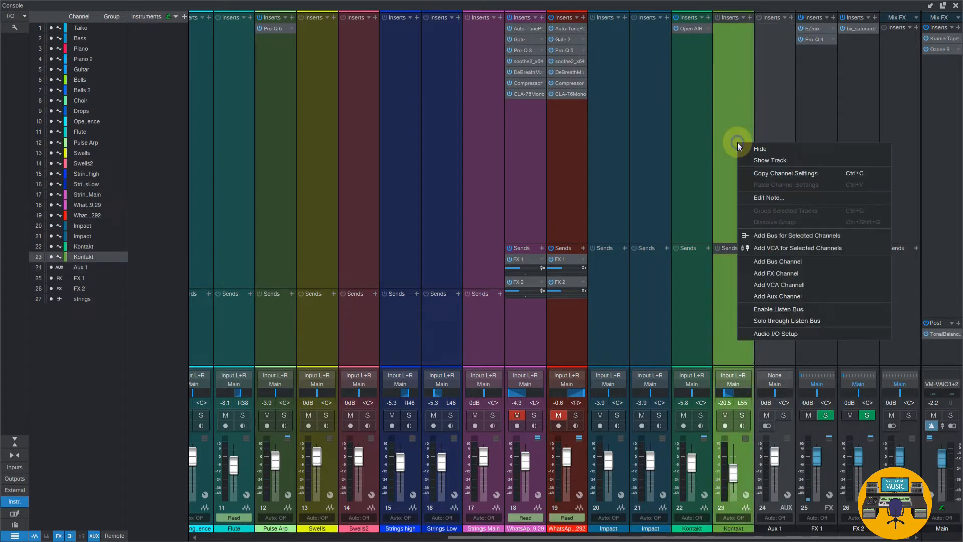
{"action": "left_click", "coordinate": [814, 260]}
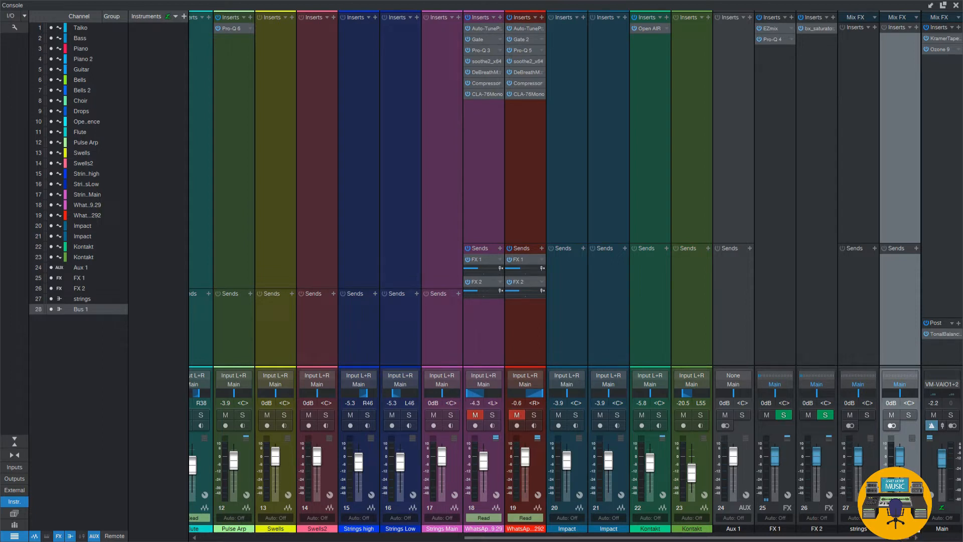
{"action": "left_click", "coordinate": [900, 341]}
{"action": "left_click", "coordinate": [371, 226]}
{"action": "left_click", "coordinate": [426, 228]}
{"action": "left_click", "coordinate": [400, 231]}
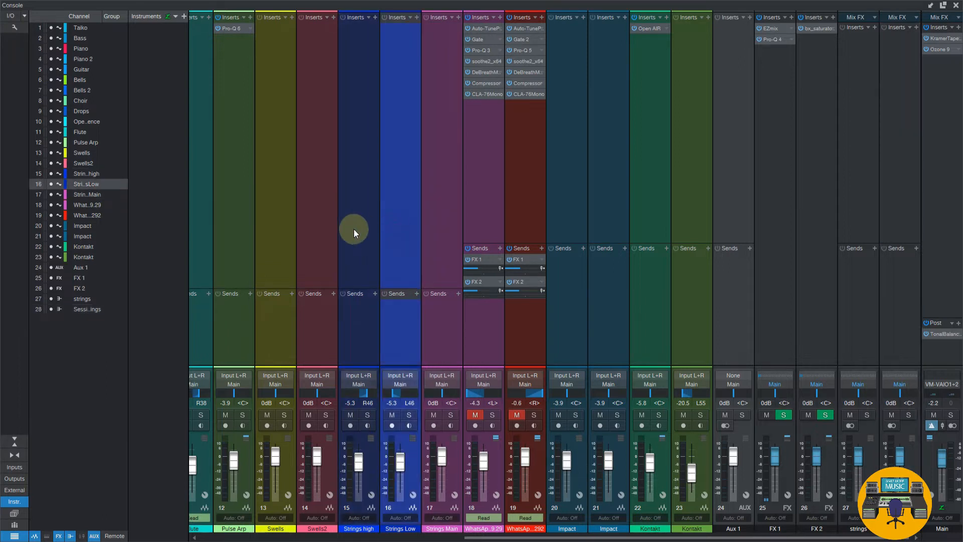
{"action": "left_click", "coordinate": [362, 230]}
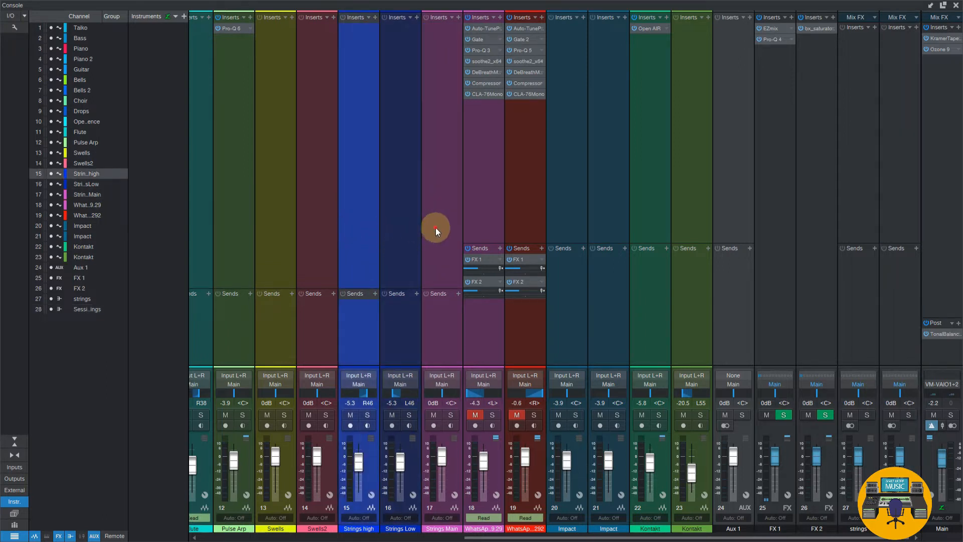
{"action": "left_click", "coordinate": [436, 227]}
{"action": "left_click", "coordinate": [369, 232]}
{"action": "left_click", "coordinate": [401, 230]}
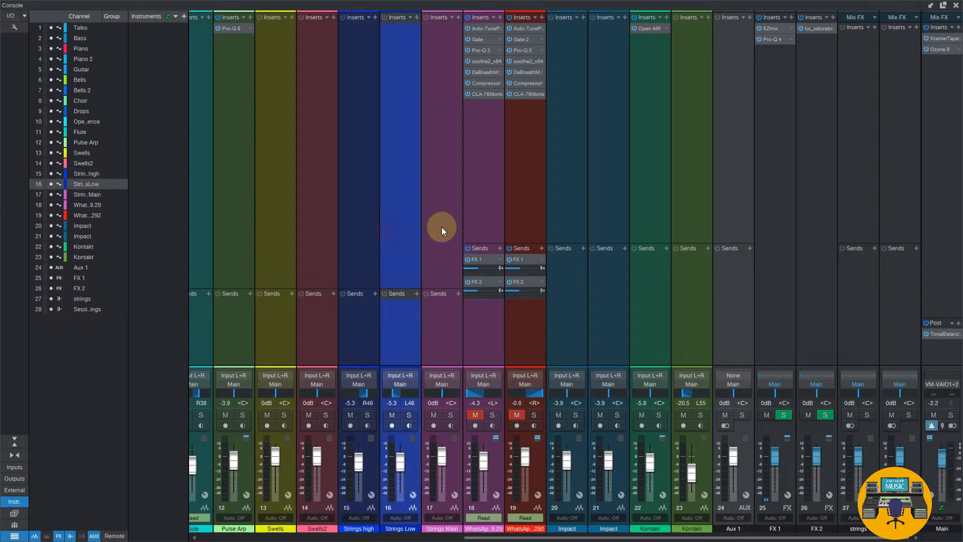
{"action": "left_click", "coordinate": [441, 227]}
{"action": "left_click", "coordinate": [360, 233]}
{"action": "left_click", "coordinate": [432, 215]}
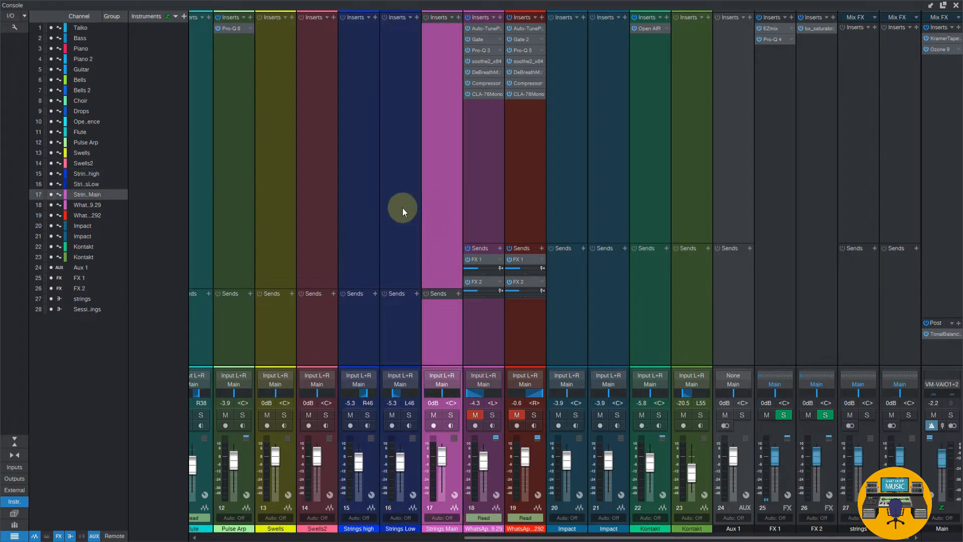
{"action": "left_click", "coordinate": [909, 457]}
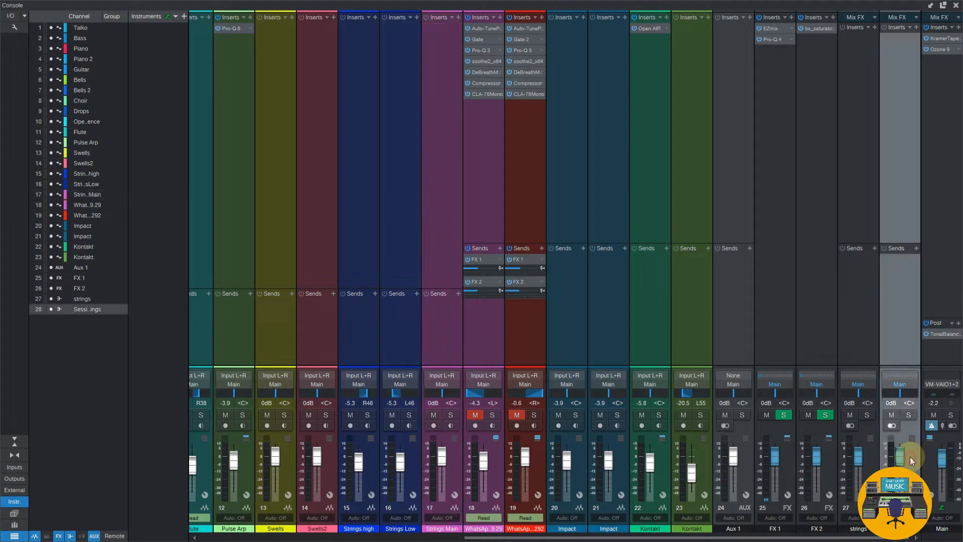
{"action": "left_click", "coordinate": [362, 309]}
{"action": "left_click", "coordinate": [399, 257]}
{"action": "left_click", "coordinate": [435, 247]}
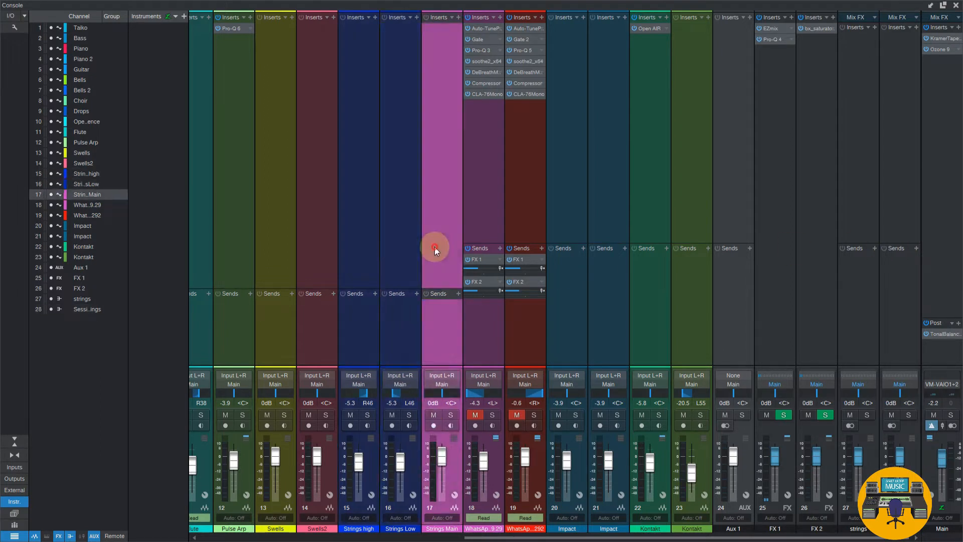
{"action": "left_click", "coordinate": [370, 357]}
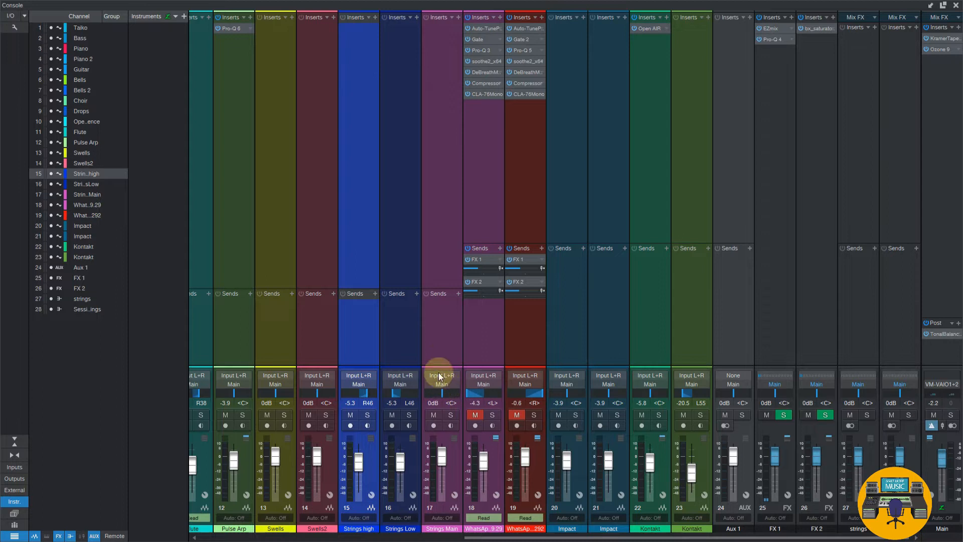
{"action": "left_click", "coordinate": [946, 183]}
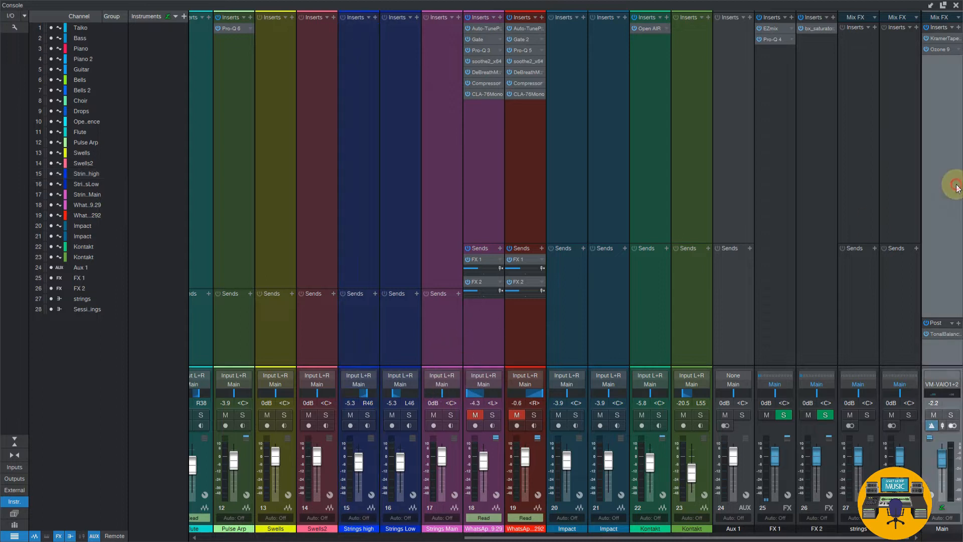
Route the outputs of the Strings high, Strings Low and Strings Main channels to the Session Strings bus
{"action": "left_click", "coordinate": [354, 384]}
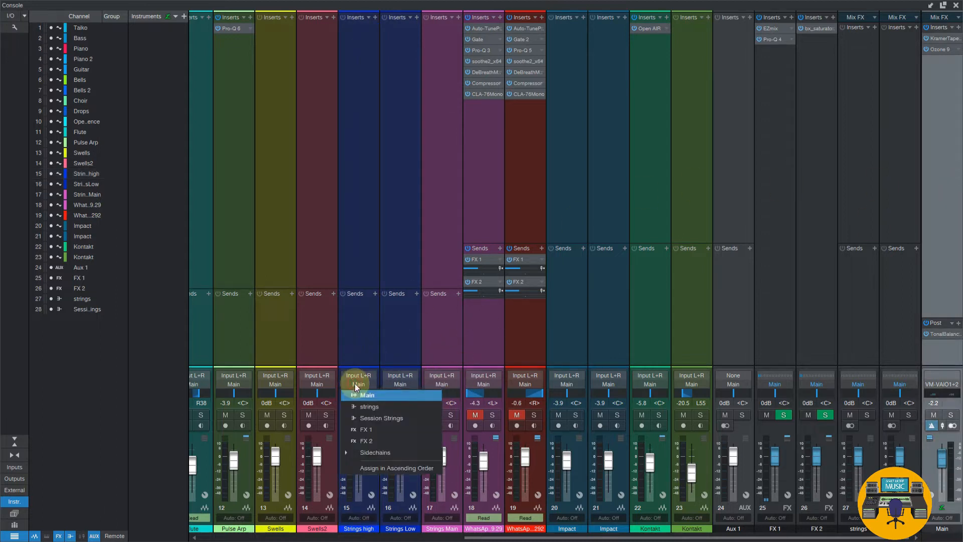
{"action": "left_click", "coordinate": [369, 418]}
{"action": "left_click", "coordinate": [399, 383]}
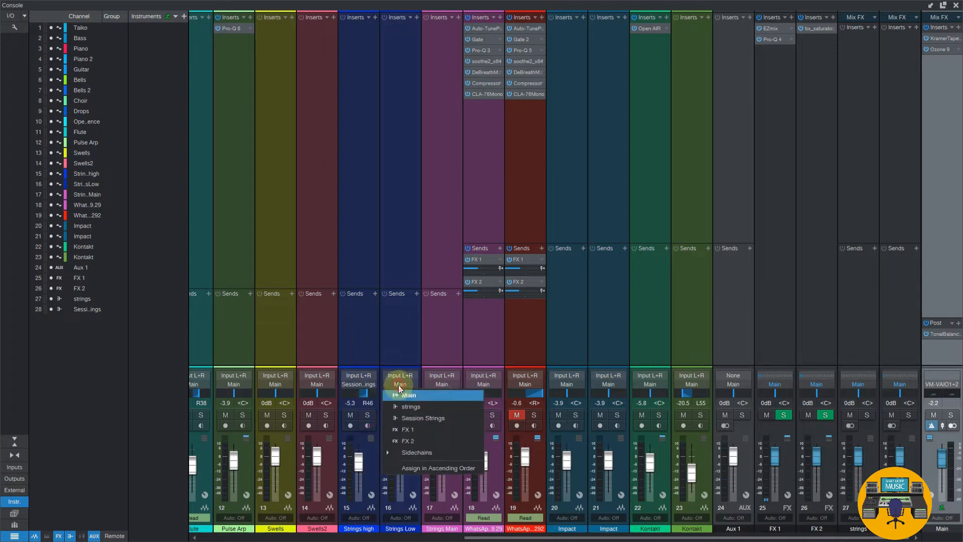
{"action": "left_click", "coordinate": [409, 418]}
{"action": "left_click", "coordinate": [442, 384]}
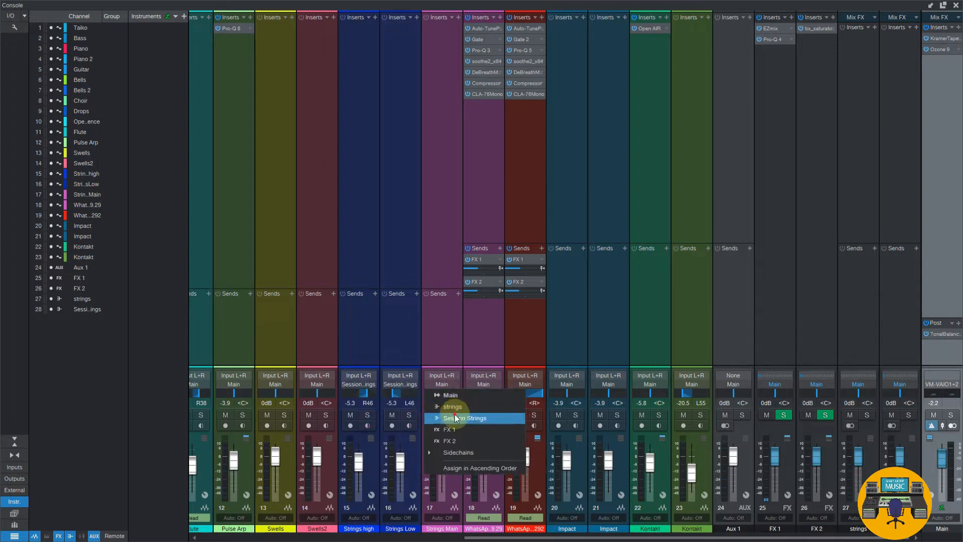
{"action": "left_click", "coordinate": [454, 417]}
Play the song with only the Strings high, Strings Low and Strings Main channels soloed through the Session Strings bus
{"action": "left_click", "coordinate": [901, 339]}
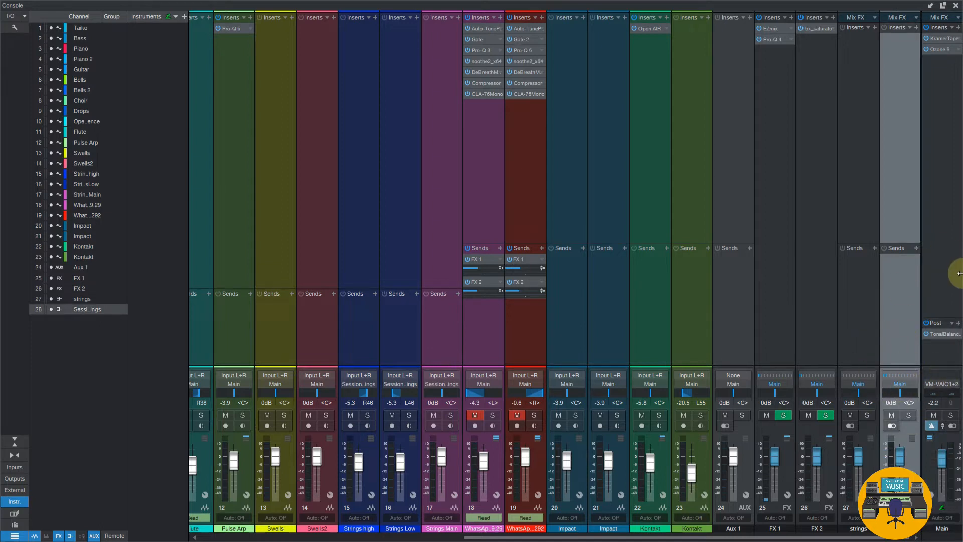
{"action": "left_click", "coordinate": [909, 415]}
{"action": "left_click", "coordinate": [910, 416]}
{"action": "key", "text": "space"}
{"action": "left_click", "coordinate": [368, 414]}
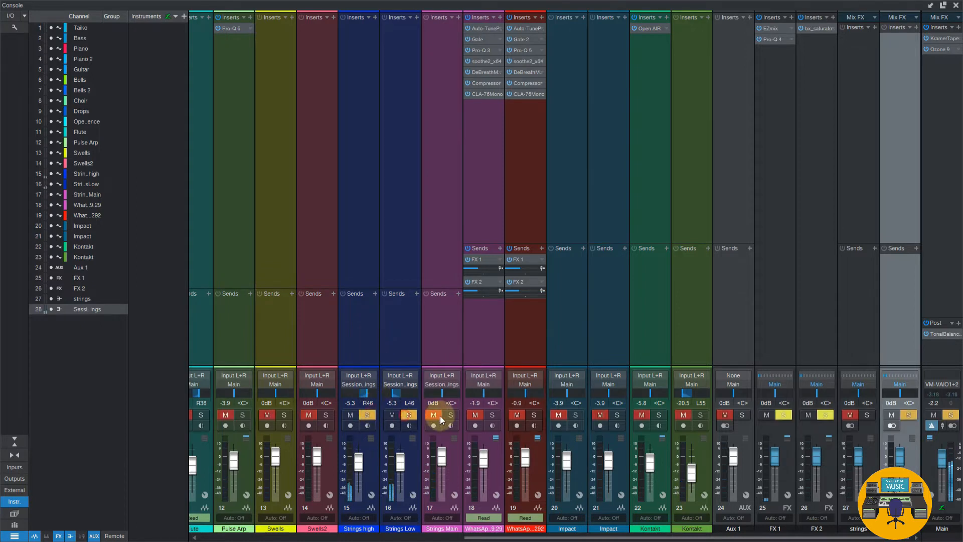
{"action": "left_click", "coordinate": [491, 416]}
{"action": "left_click", "coordinate": [489, 417]}
{"action": "left_click", "coordinate": [454, 415]}
{"action": "left_click", "coordinate": [850, 415]}
Try lowering the Session Strings bus fader during playback, and clear the solo on the three string channels
{"action": "left_click", "coordinate": [897, 456]}
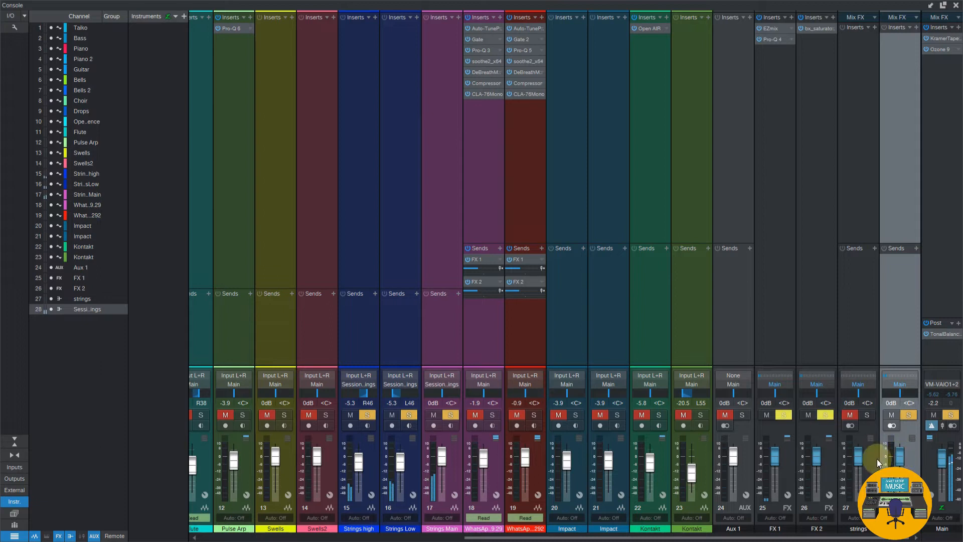
{"action": "mouse_move", "coordinate": [897, 457]}
{"action": "left_mouse_down"}
{"action": "mouse_move", "coordinate": [897, 501]}
{"action": "mouse_move", "coordinate": [900, 464]}
{"action": "left_mouse_up"}
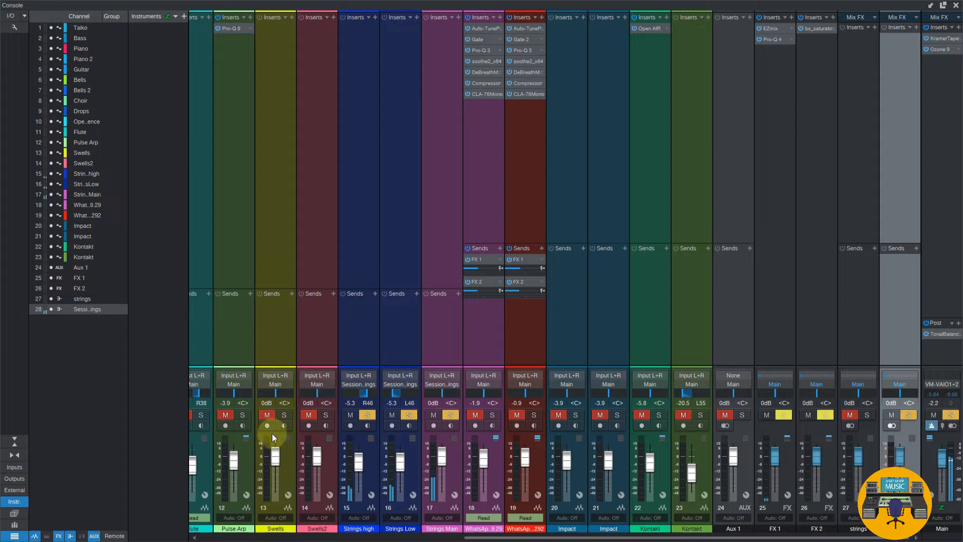
{"action": "left_click", "coordinate": [368, 414]}
{"action": "left_click", "coordinate": [409, 415]}
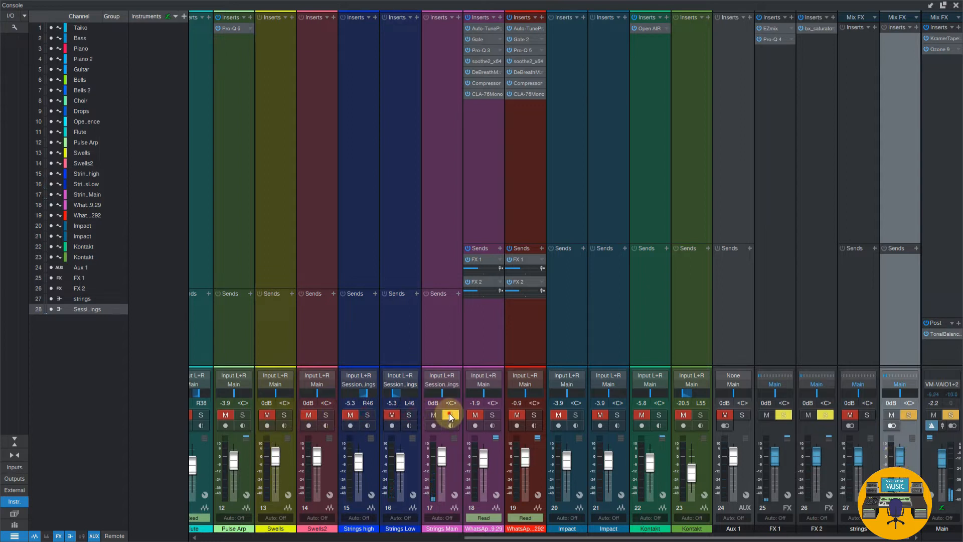
{"action": "left_click", "coordinate": [450, 414]}
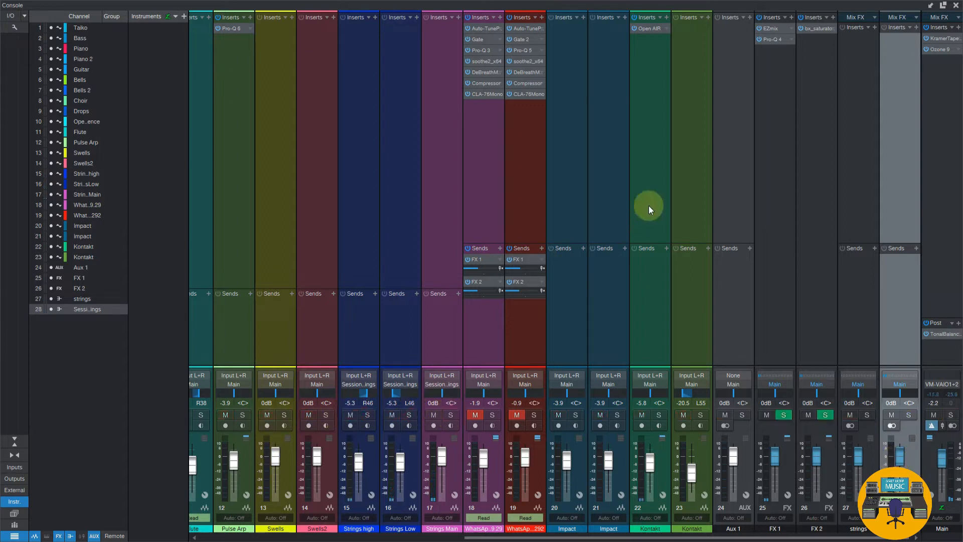
Copy the Pro-Q 4 insert from FX 1 to the Session Strings bus and delete its two filter bands
{"action": "left_click", "coordinate": [916, 28]}
{"action": "left_click_drag", "start_coordinate": [767, 39], "coordinate": [908, 34]}
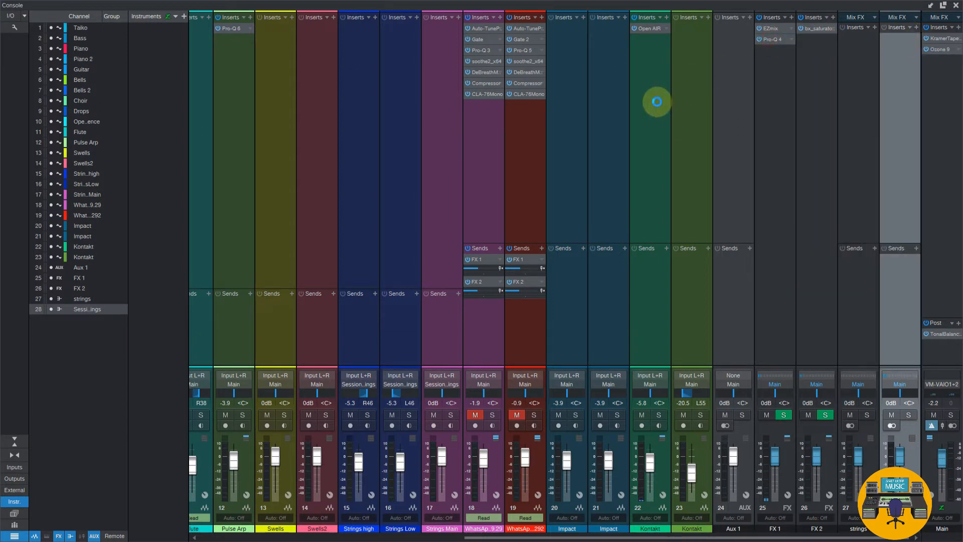
{"action": "right_click", "coordinate": [361, 164]}
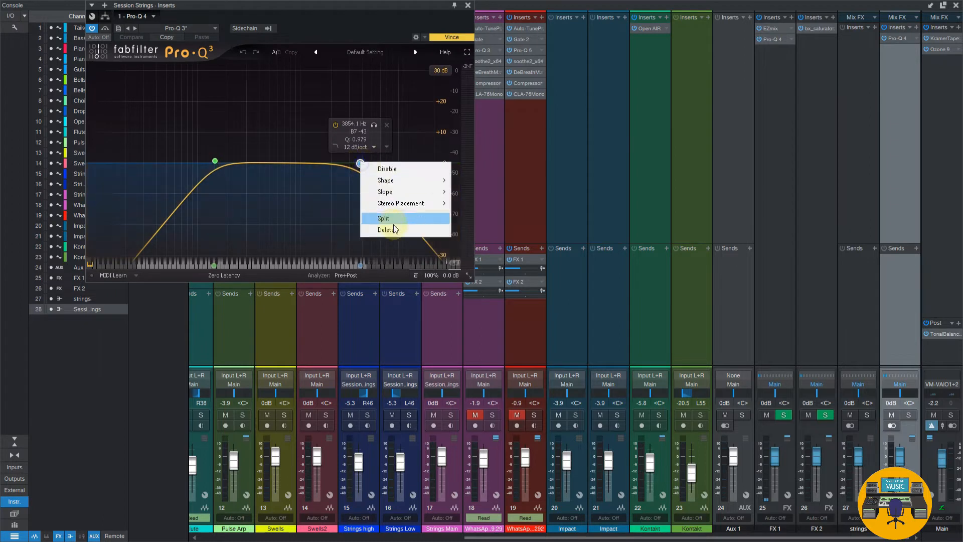
{"action": "left_click", "coordinate": [397, 217]}
{"action": "right_click", "coordinate": [214, 161]}
{"action": "left_click", "coordinate": [247, 234]}
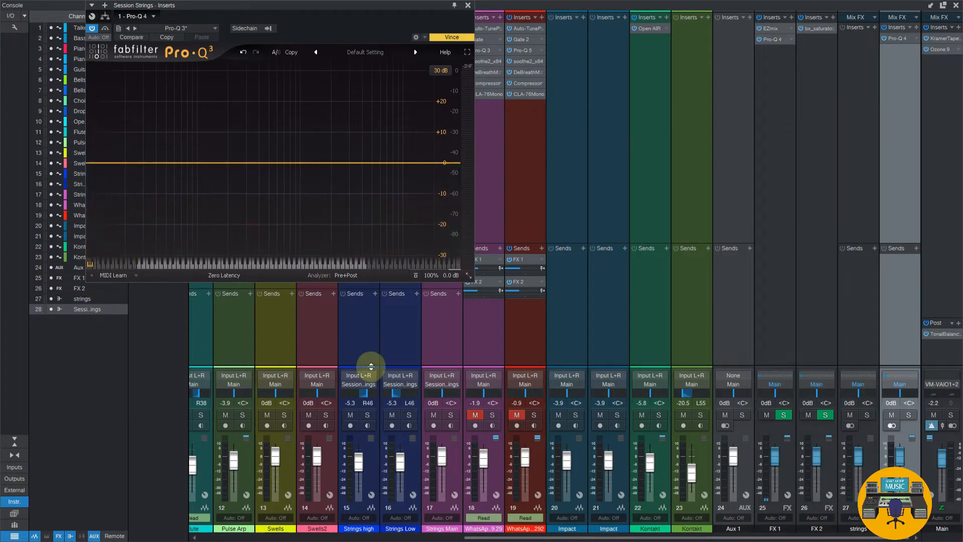
Solo the three string channels, try an EQ change at the high end of the Session Strings bus, and close the equalizer
{"action": "left_click", "coordinate": [368, 415]}
{"action": "left_click", "coordinate": [409, 415]}
{"action": "left_click", "coordinate": [451, 414]}
{"action": "left_click_drag", "start_coordinate": [446, 164], "coordinate": [425, 165]}
{"action": "left_click", "coordinate": [468, 5]}
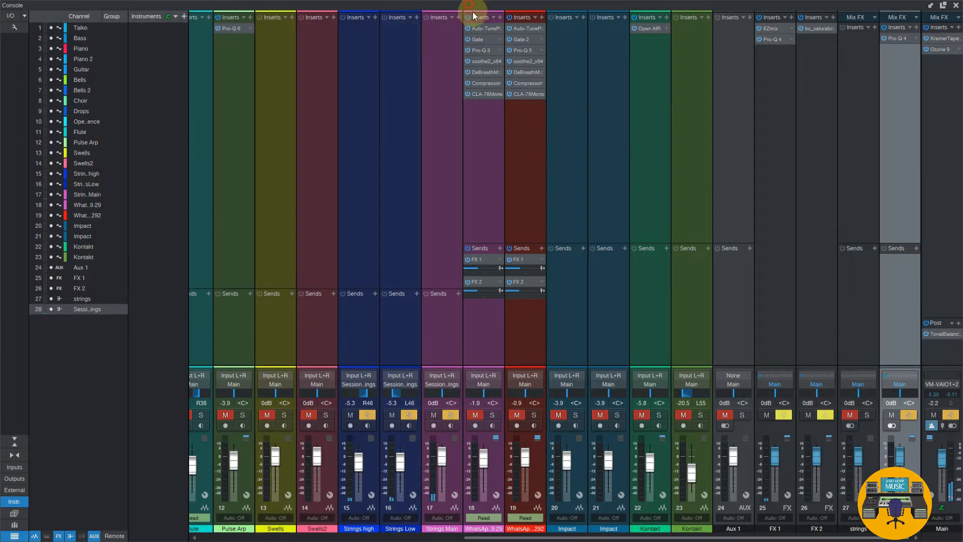
Remove the Pro-Q 4 insert from the Session Strings bus and clear the bus and string channel solos
{"action": "left_click", "coordinate": [914, 40]}
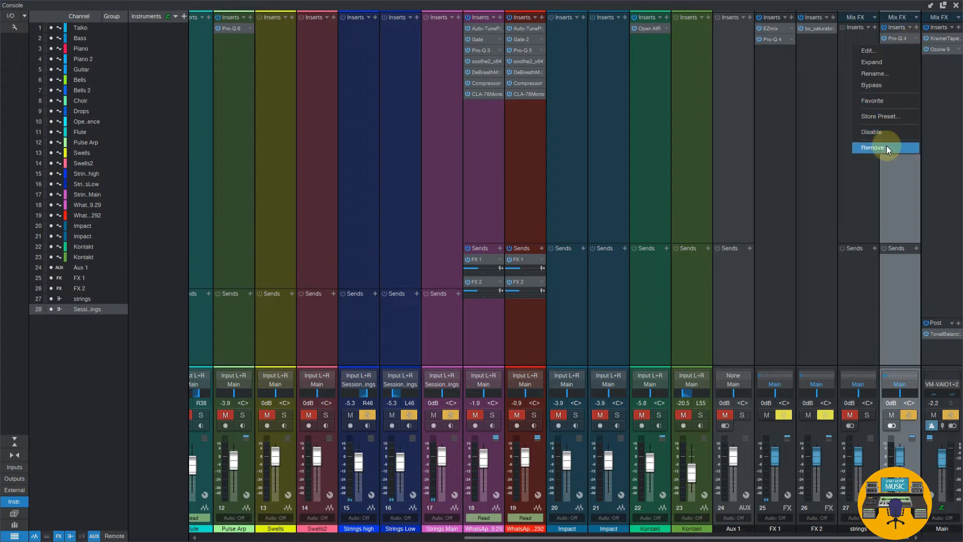
{"action": "left_click", "coordinate": [886, 145]}
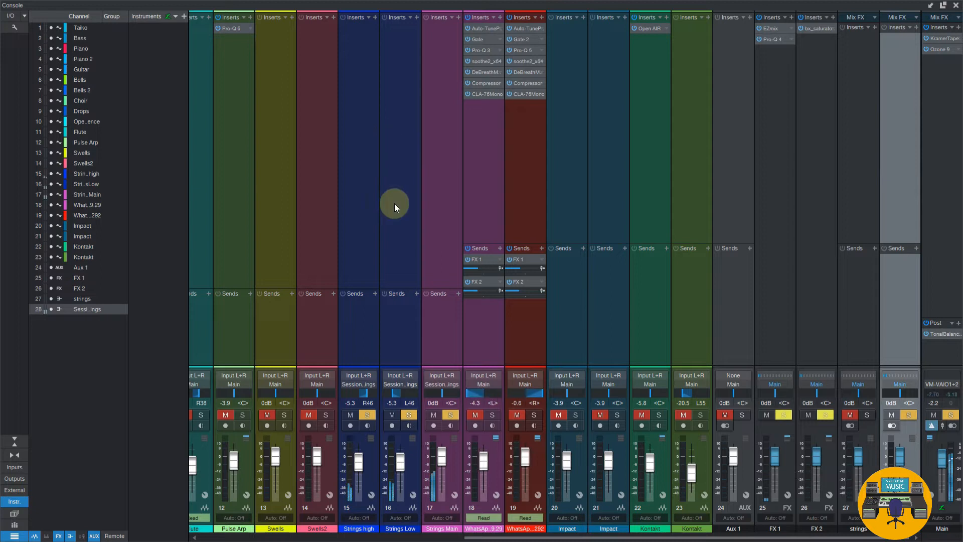
{"action": "left_click", "coordinate": [910, 414]}
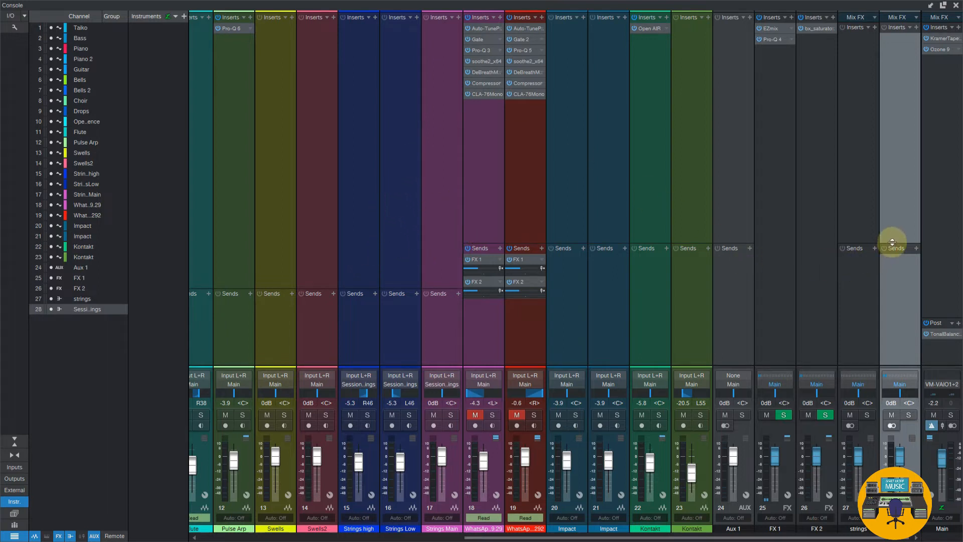
Add a new FX channel to the console
{"action": "left_click", "coordinate": [777, 239]}
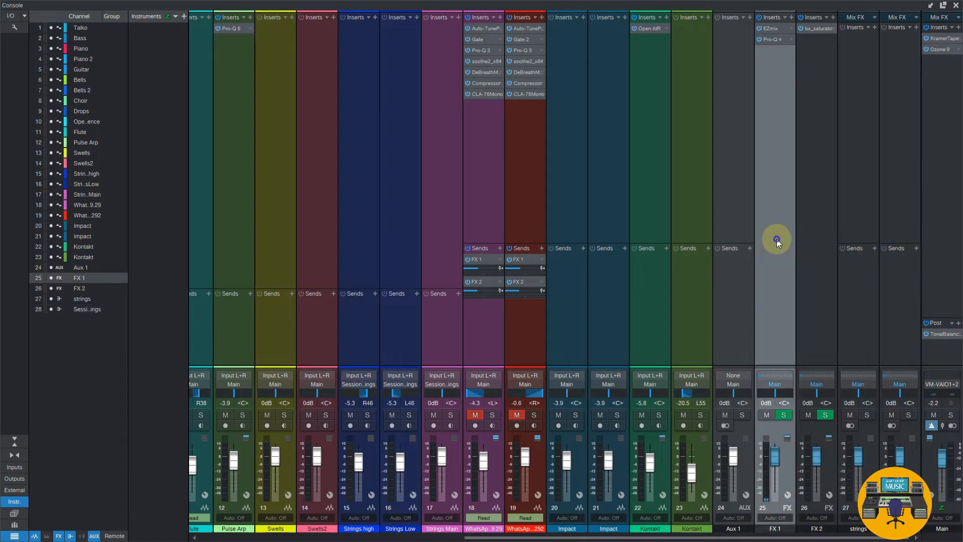
{"action": "right_click", "coordinate": [777, 239]}
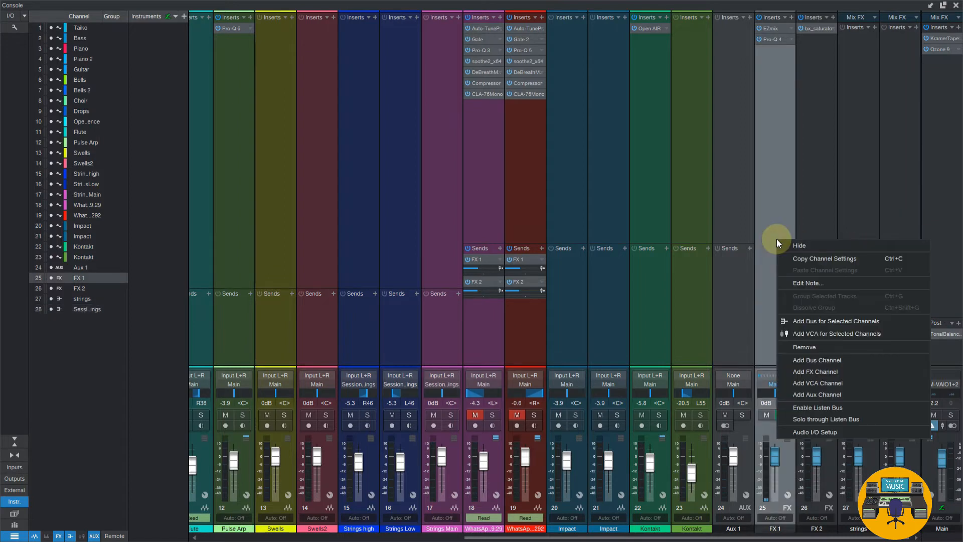
{"action": "left_click", "coordinate": [809, 375]}
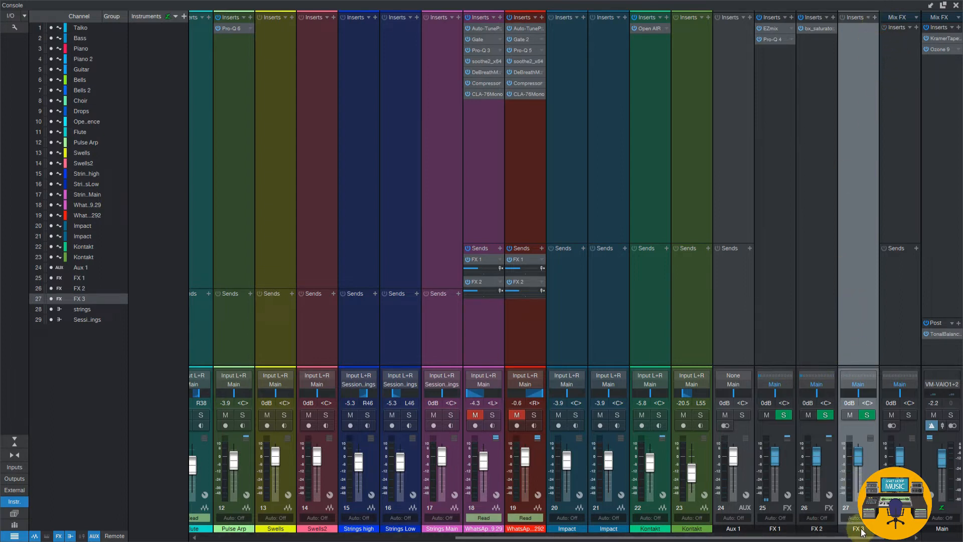
Remove the old strings bus and the FX 1 and FX 2 channels from the console
{"action": "right_click", "coordinate": [905, 323]}
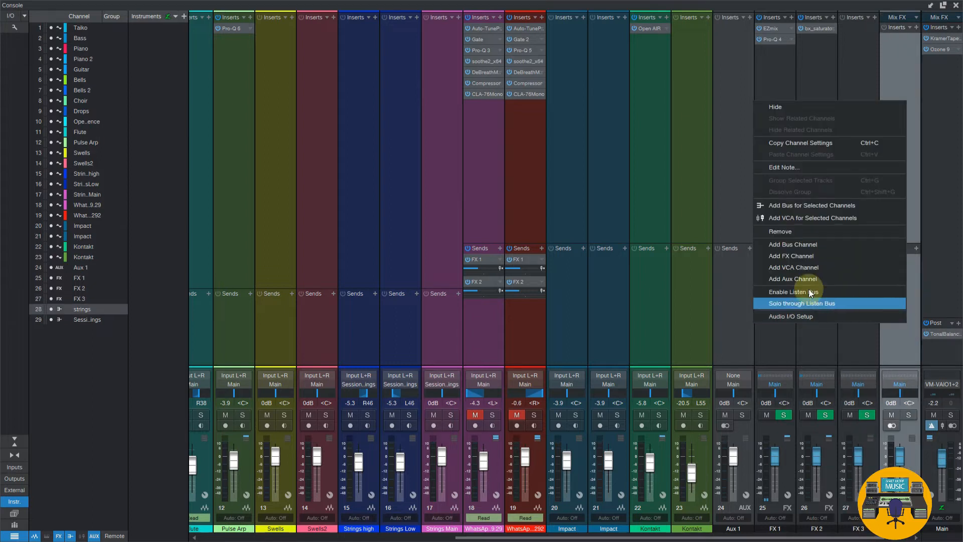
{"action": "left_click", "coordinate": [792, 231]}
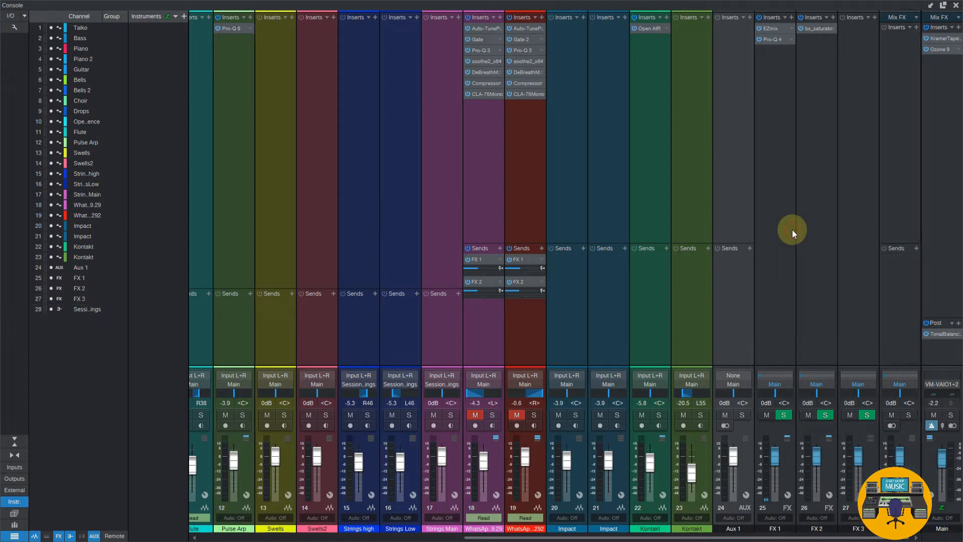
{"action": "left_click", "coordinate": [781, 271]}
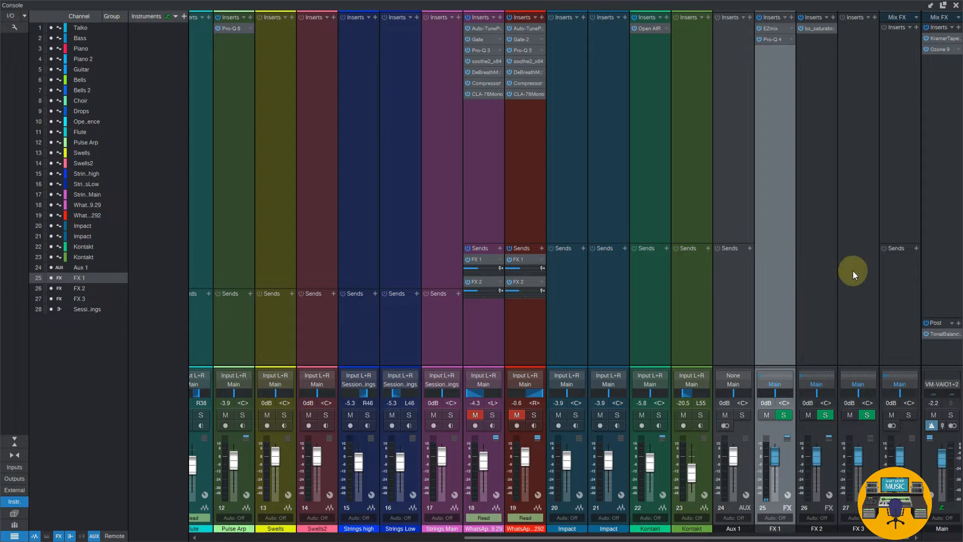
{"action": "left_click", "coordinate": [813, 274], "text": "ctrl"}
{"action": "right_click", "coordinate": [815, 272]}
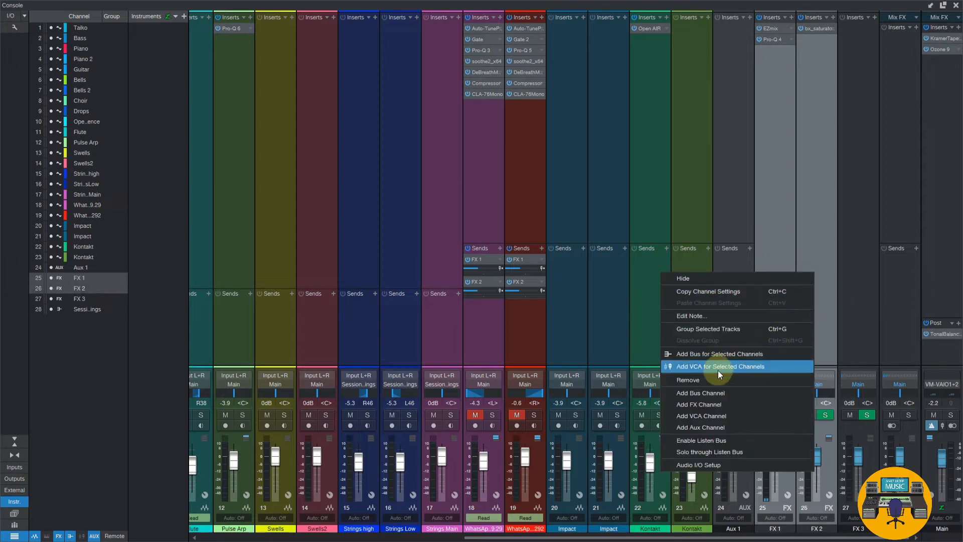
{"action": "left_click", "coordinate": [709, 380]}
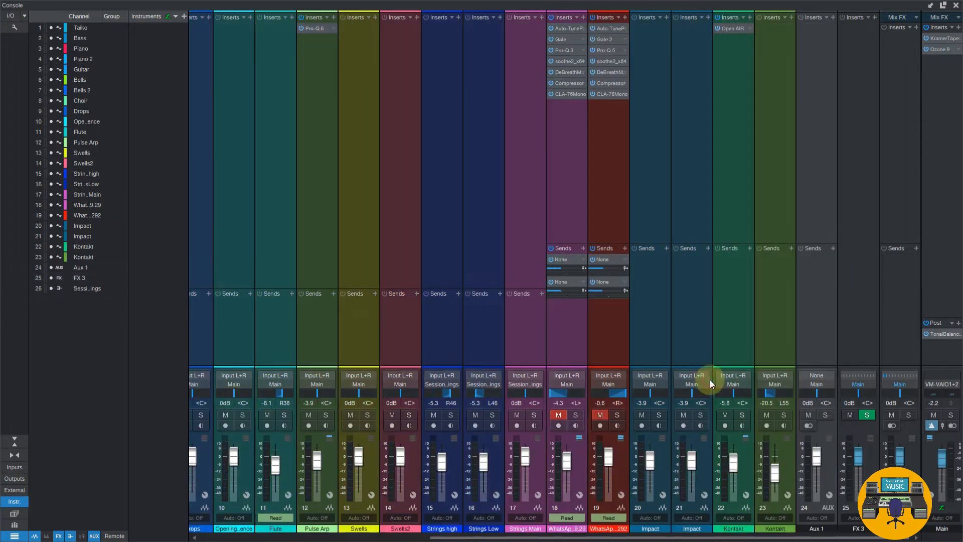
Remove the Aux 1 channel from the console
{"action": "left_click", "coordinate": [824, 330]}
{"action": "right_click", "coordinate": [822, 326]}
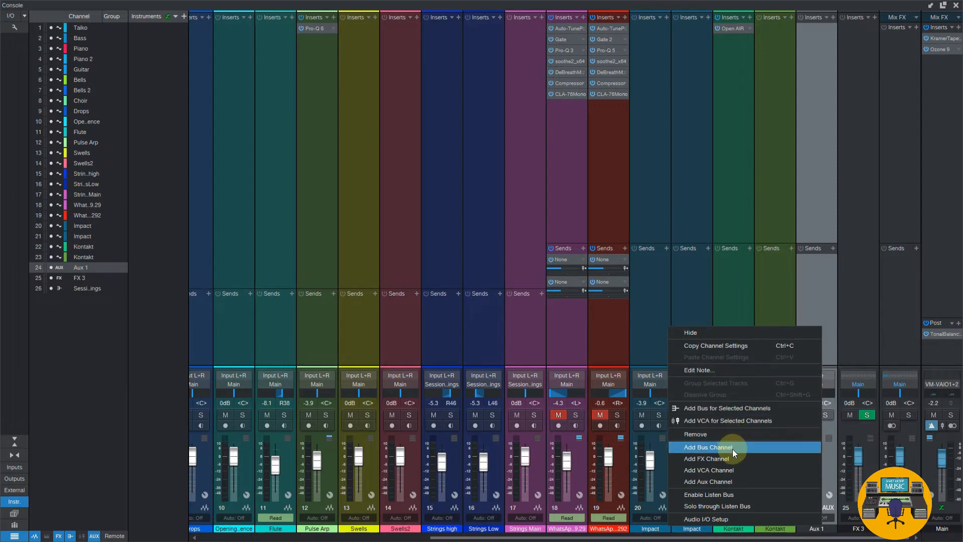
{"action": "left_click", "coordinate": [730, 435]}
Rename the FX 3 channel to "reverb"
{"action": "double_click", "coordinate": [864, 534]}
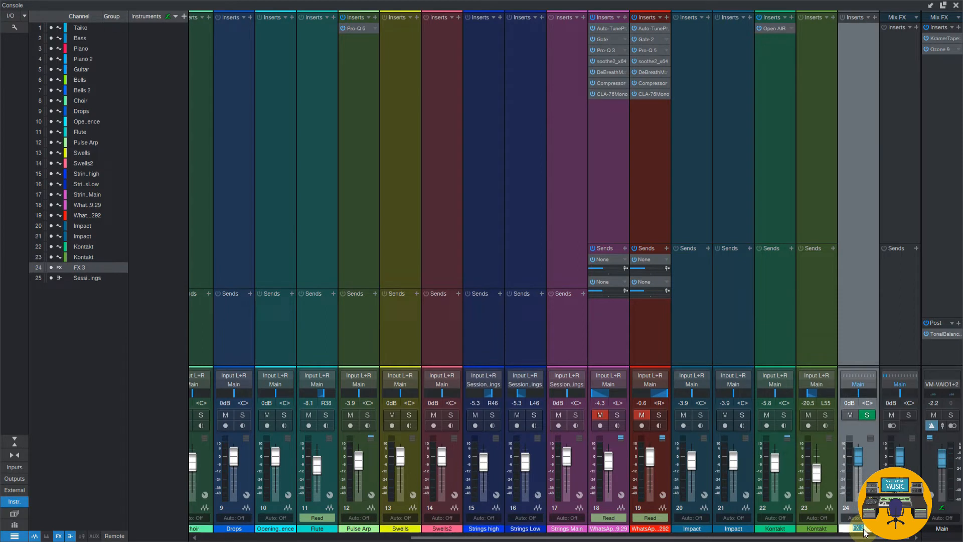
{"action": "type", "text": "reverb"}
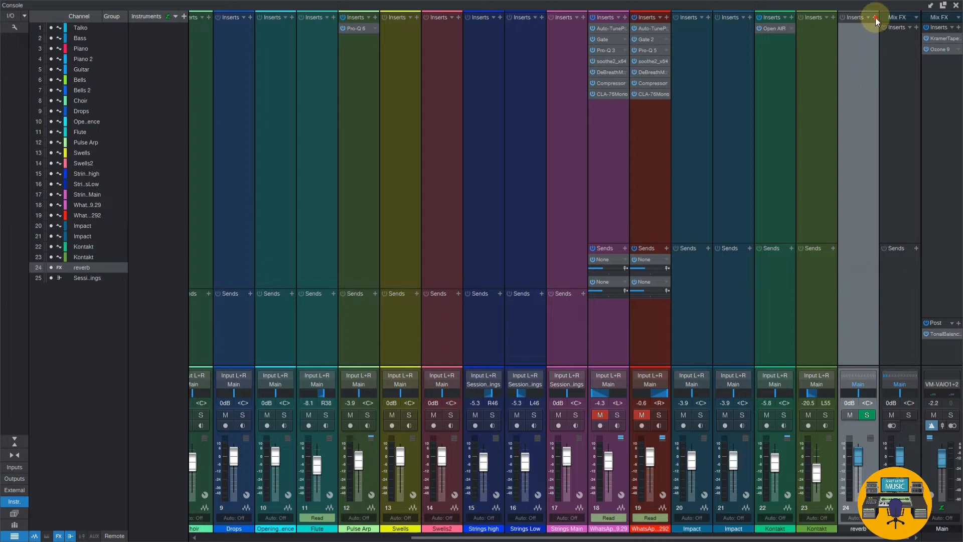
Search the plug-ins for "rever" and insert Open AIR on the reverb channel
{"action": "left_click", "coordinate": [874, 18]}
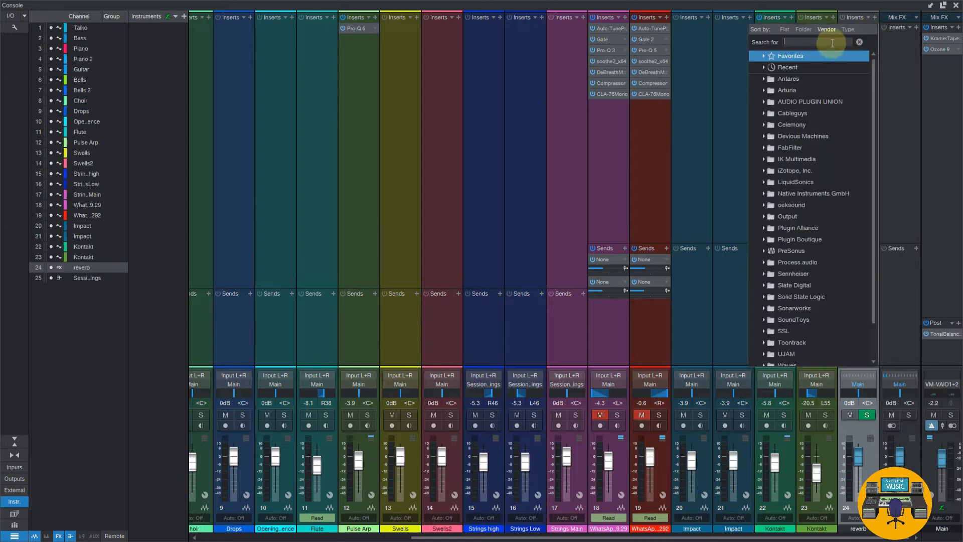
{"action": "left_click", "coordinate": [832, 43]}
{"action": "type", "text": "rever"}
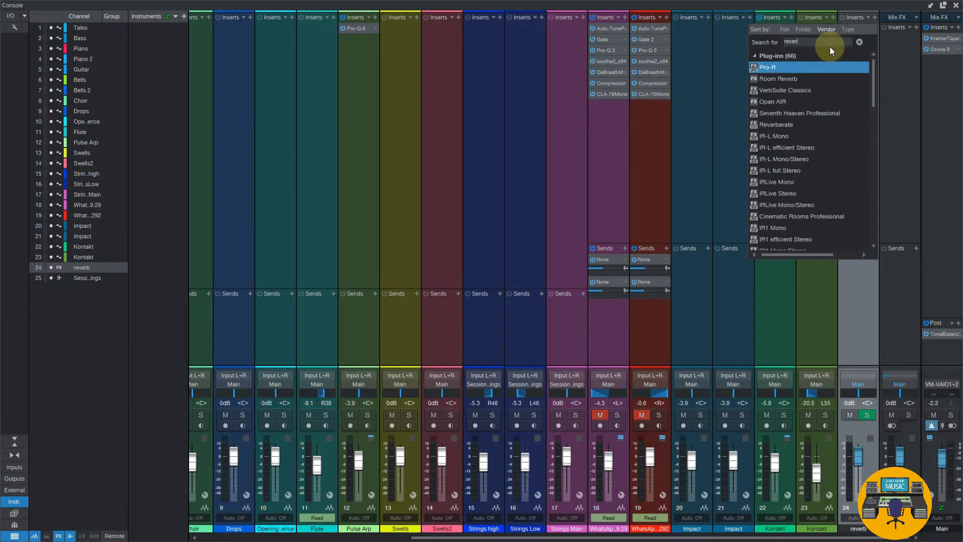
{"action": "left_click", "coordinate": [797, 101]}
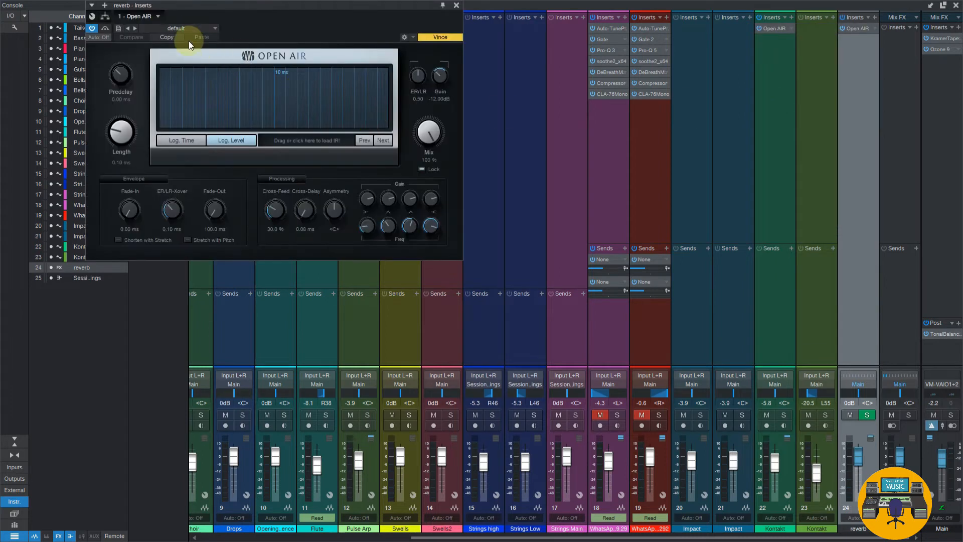
Load the Clean Plate preset from the plate presets in Open AIR and move its window aside
{"action": "left_click", "coordinate": [189, 29]}
{"action": "left_click", "coordinate": [146, 75]}
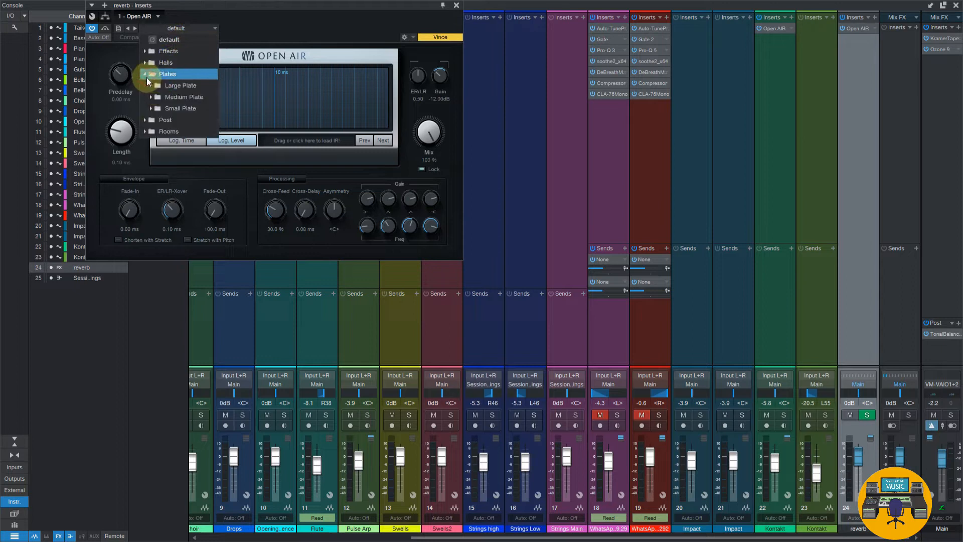
{"action": "left_click", "coordinate": [151, 86]}
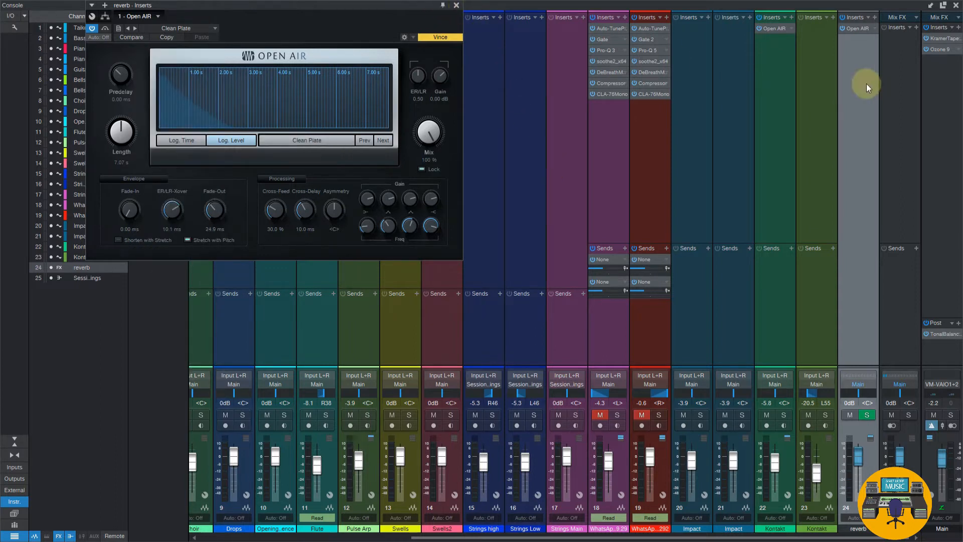
{"action": "left_click_drag", "start_coordinate": [402, 11], "coordinate": [550, 14]}
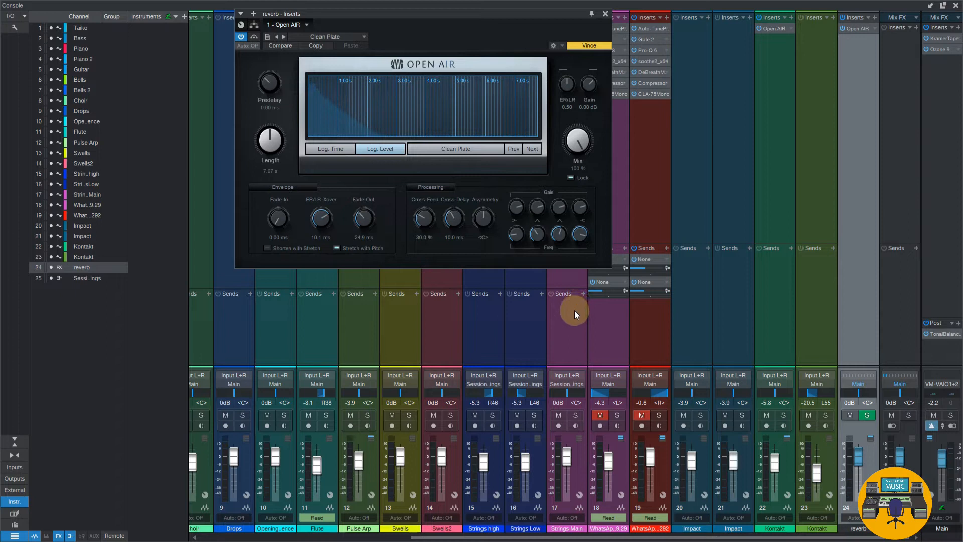
Add a send to the reverb channel on Strings high, Strings Low and Strings Main, and solo them with Open AIR open
{"action": "left_click", "coordinate": [480, 318]}
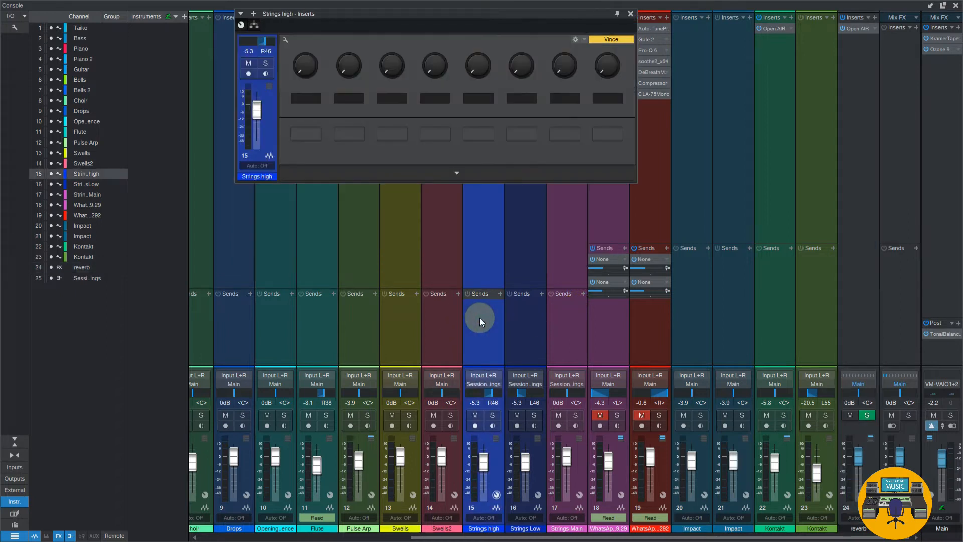
{"action": "left_click", "coordinate": [631, 14]}
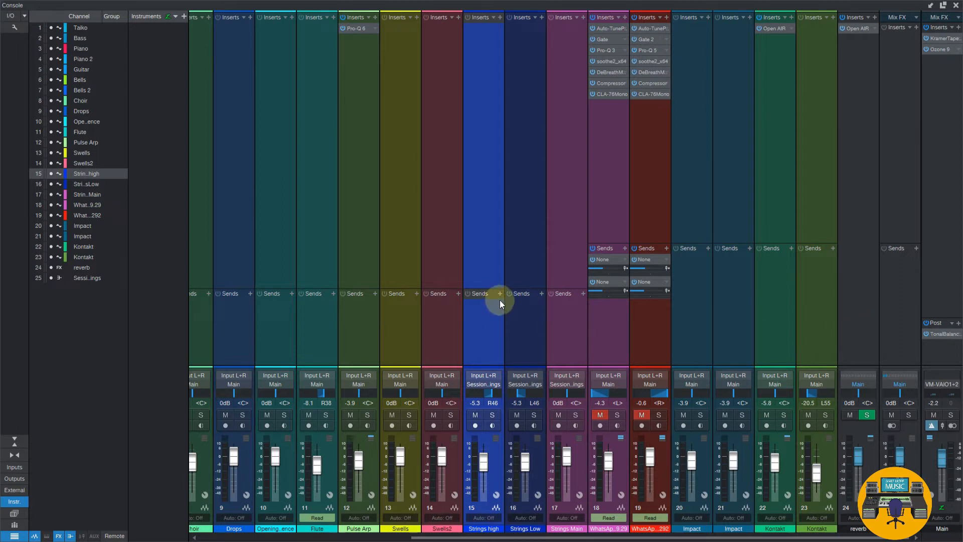
{"action": "left_click", "coordinate": [564, 322], "text": "shift"}
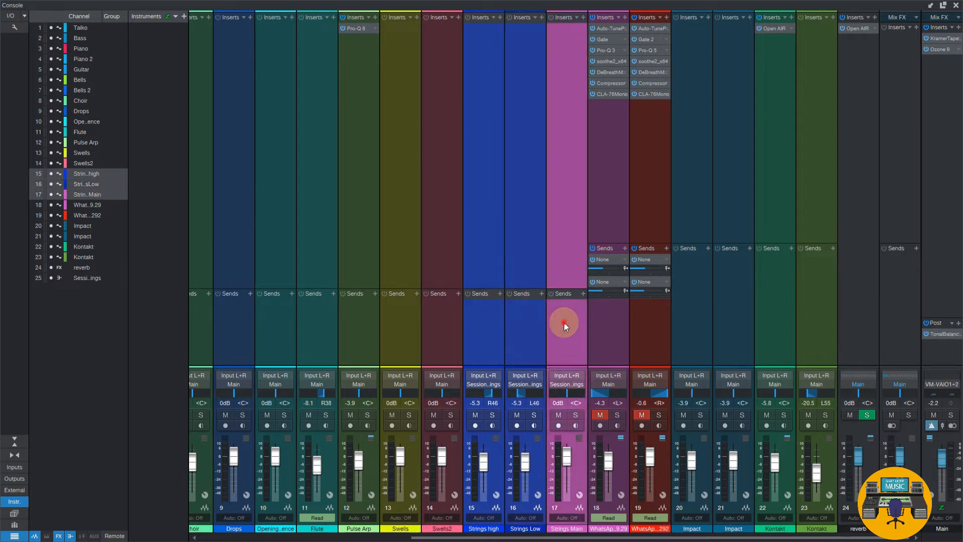
{"action": "left_click", "coordinate": [499, 294]}
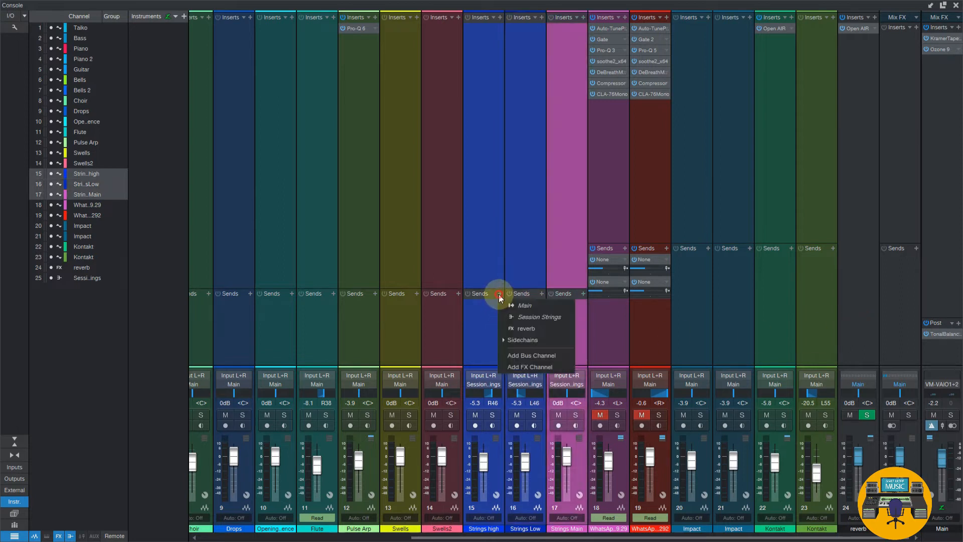
{"action": "left_click", "coordinate": [519, 328]}
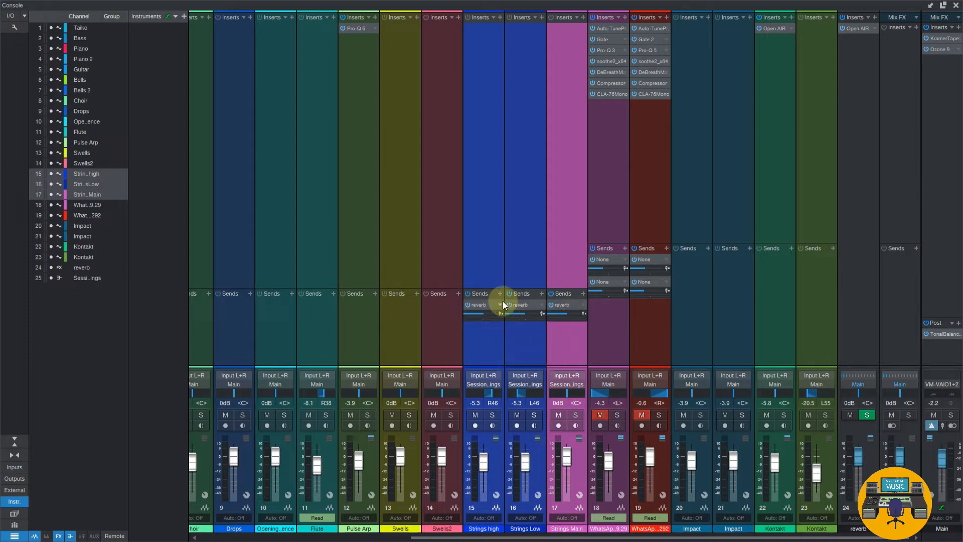
{"action": "left_click", "coordinate": [850, 30]}
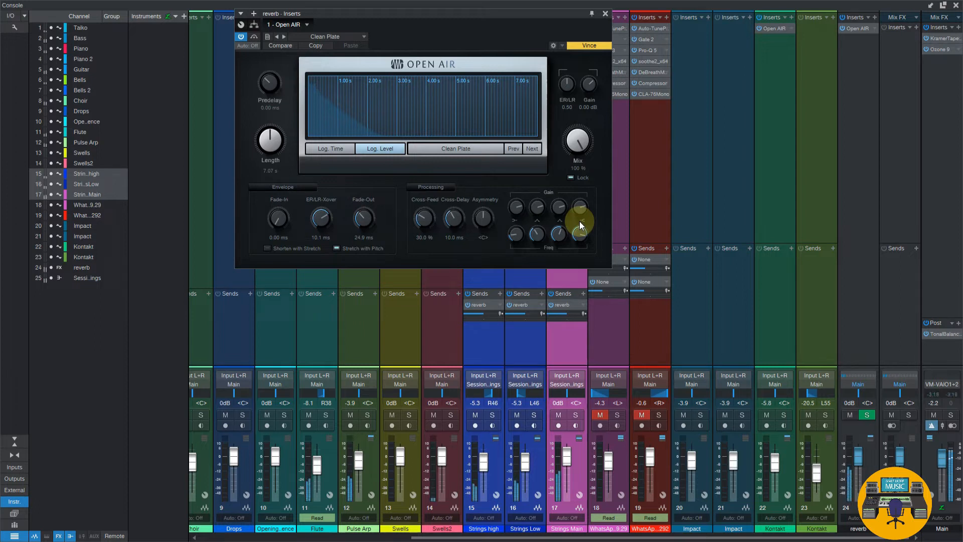
{"action": "left_click", "coordinate": [490, 415]}
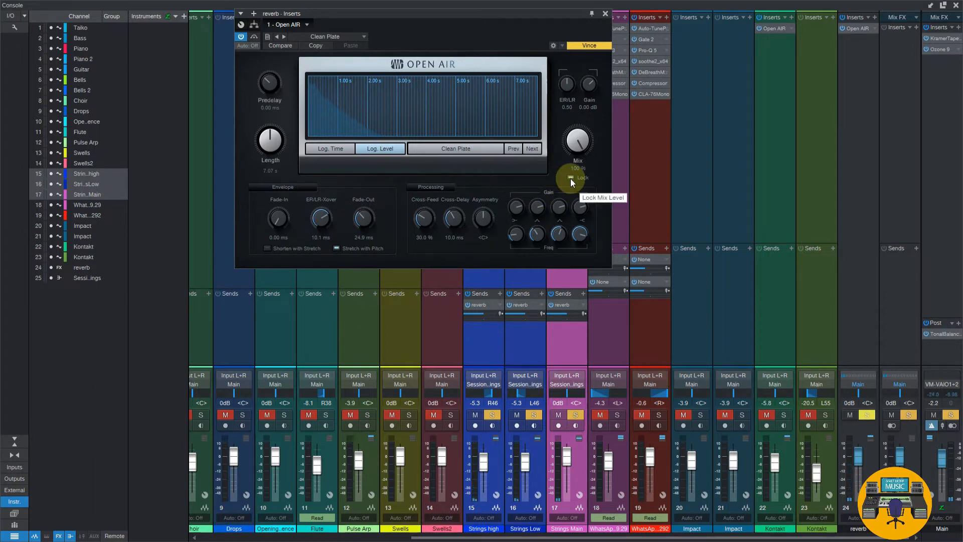
Search the plug-ins for "delay" and insert Timeless 2 on Kontakt channel 22
{"action": "left_click", "coordinate": [793, 16]}
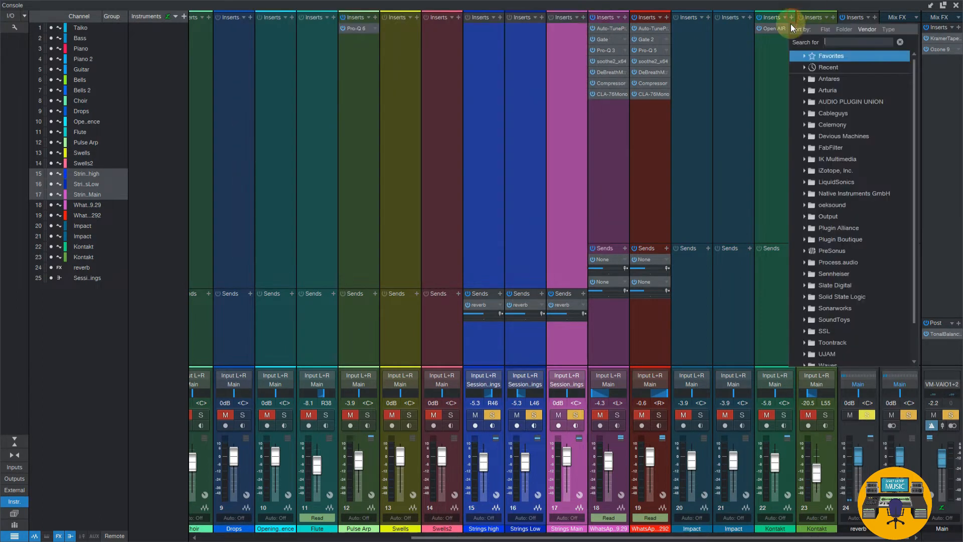
{"action": "left_click", "coordinate": [841, 43]}
{"action": "type", "text": "delay"}
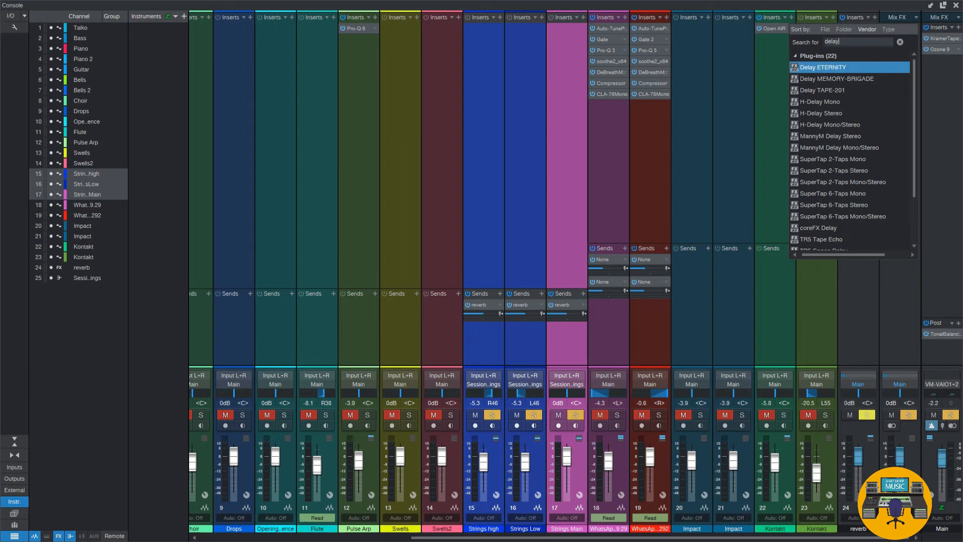
{"action": "scroll", "coordinate": [842, 155], "scroll_direction": "down", "scroll_amount": 2}
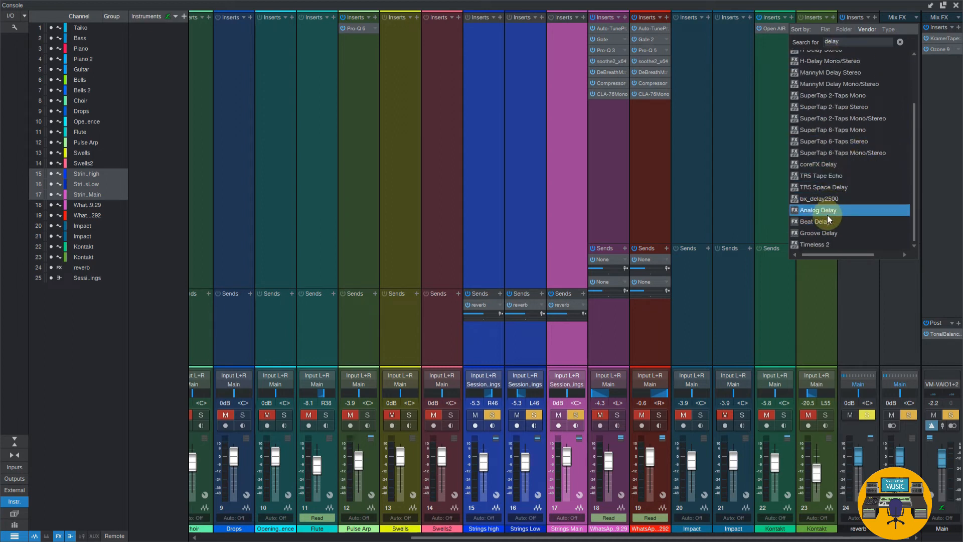
{"action": "left_click", "coordinate": [829, 244]}
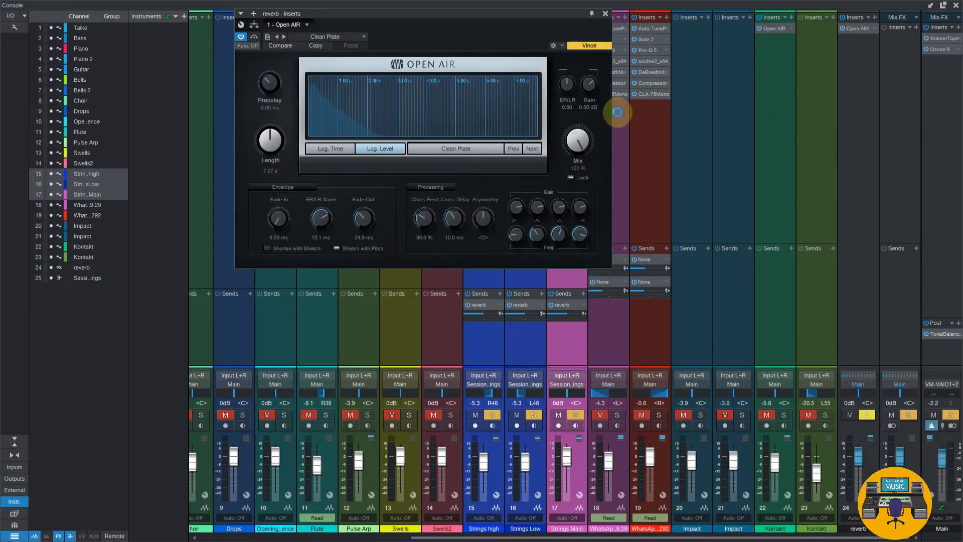
Load the Chorus Delay DJM preset in Timeless 2 and close the plug-in window
{"action": "left_click_drag", "start_coordinate": [466, 29], "coordinate": [783, 106]}
{"action": "left_click", "coordinate": [675, 113]}
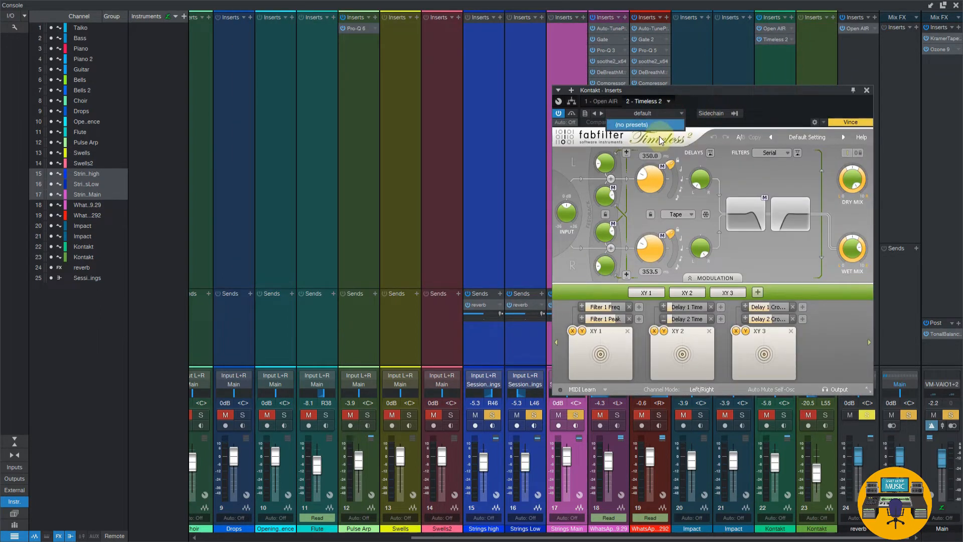
{"action": "left_click", "coordinate": [814, 137]}
{"action": "left_click", "coordinate": [815, 134]}
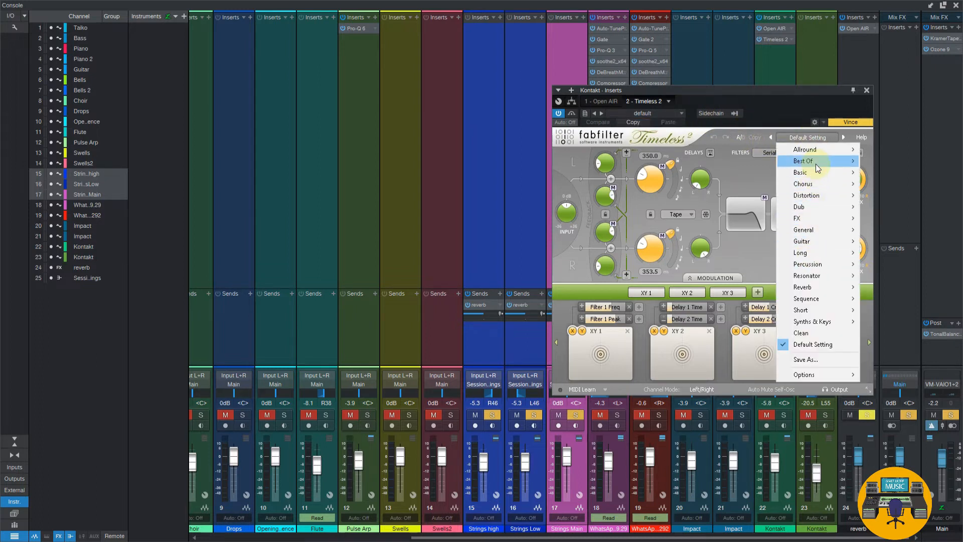
{"action": "mouse_move", "coordinate": [815, 164]}
{"action": "left_click", "coordinate": [906, 194]}
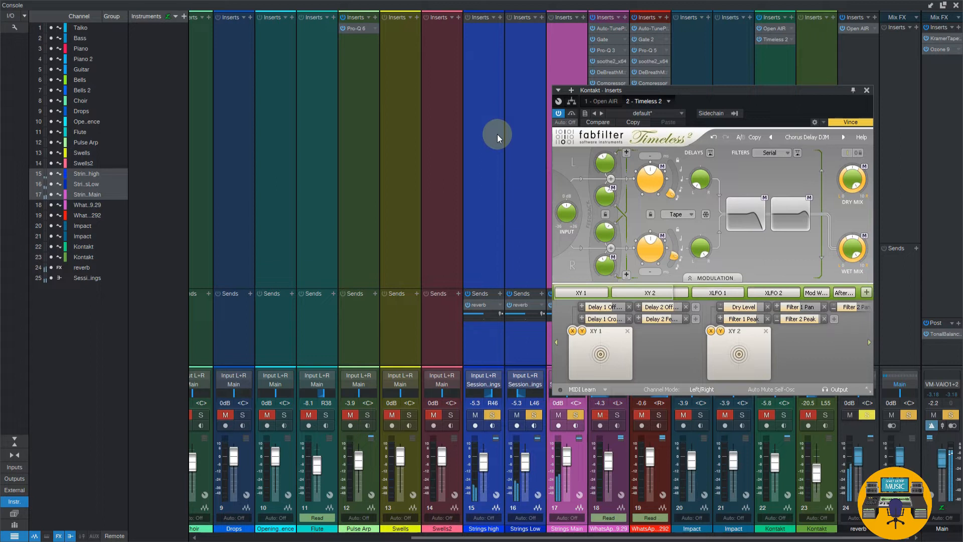
{"action": "left_click", "coordinate": [867, 90]}
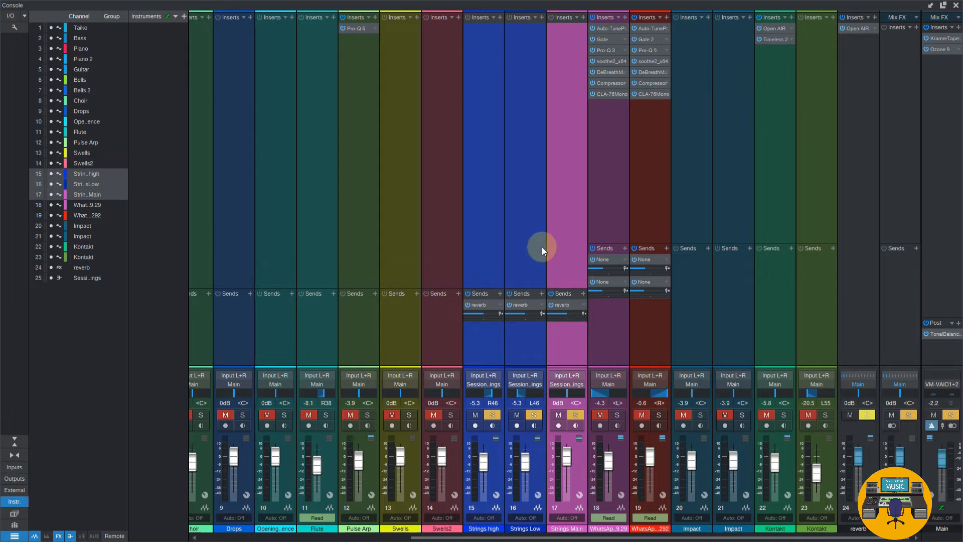
Play back the soloed string channels and try a change to their reverb send level
{"action": "key", "text": "space"}
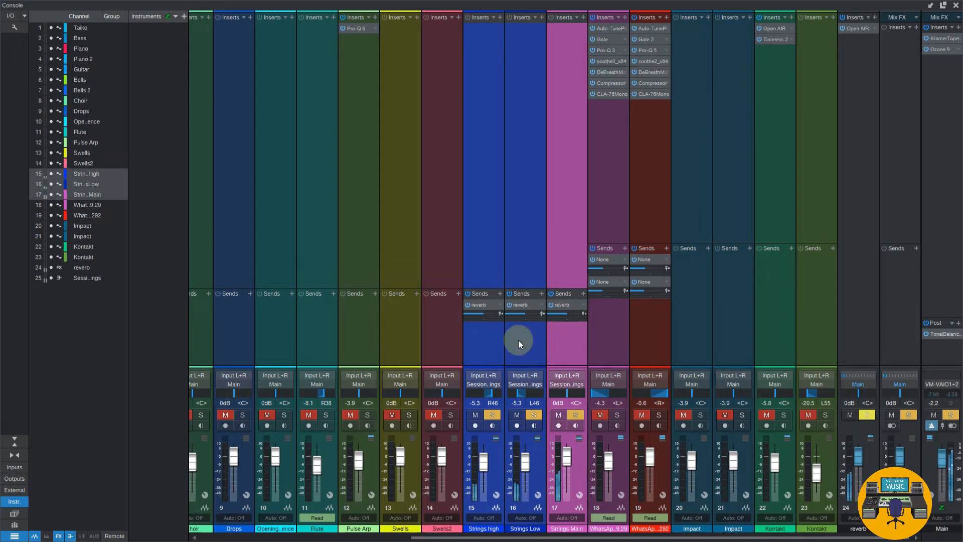
{"action": "left_click", "coordinate": [496, 339]}
{"action": "left_click", "coordinate": [562, 340], "text": "shift"}
{"action": "mouse_move", "coordinate": [565, 315]}
{"action": "left_mouse_down"}
{"action": "mouse_move", "coordinate": [541, 313]}
{"action": "mouse_move", "coordinate": [580, 312]}
{"action": "mouse_move", "coordinate": [559, 312]}
{"action": "left_mouse_up"}
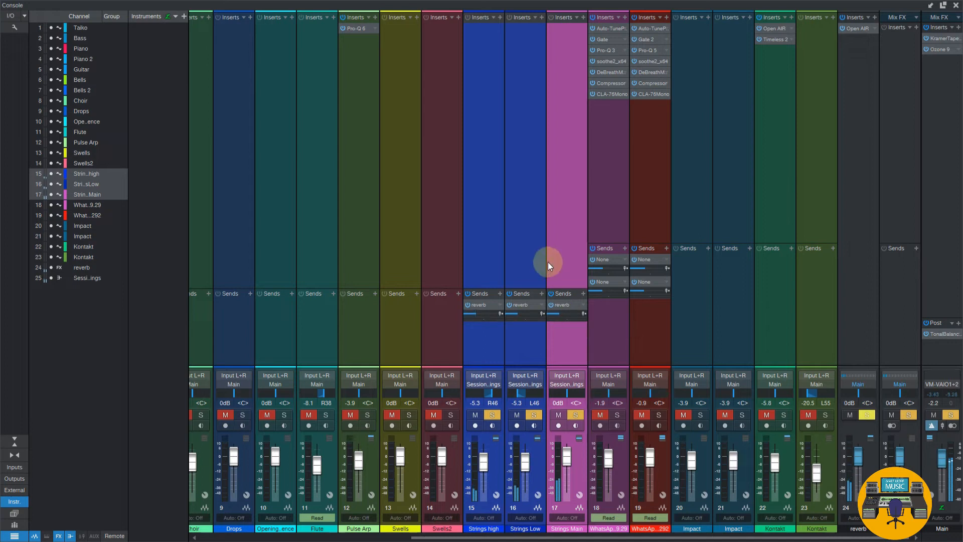
Go through the Kontakt, reverb and string channels one by one to compare their inserts and sends
{"action": "left_click", "coordinate": [781, 165]}
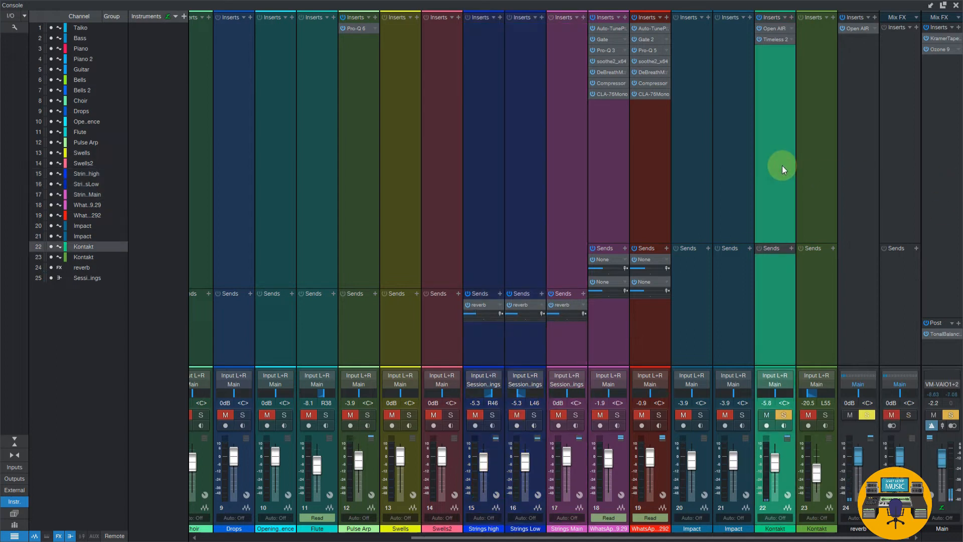
{"action": "left_click", "coordinate": [854, 164]}
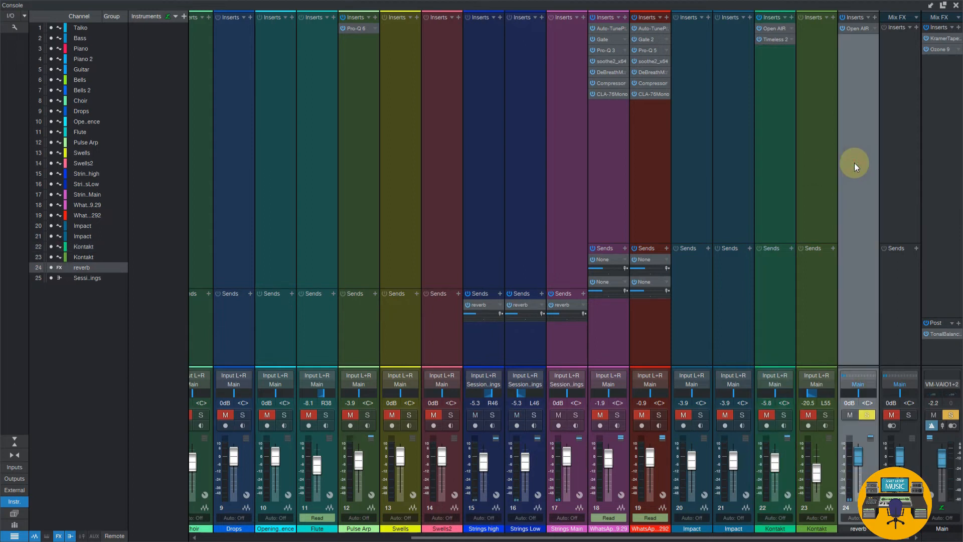
{"action": "left_click", "coordinate": [492, 122]}
{"action": "left_click", "coordinate": [517, 113]}
{"action": "left_click", "coordinate": [566, 114]}
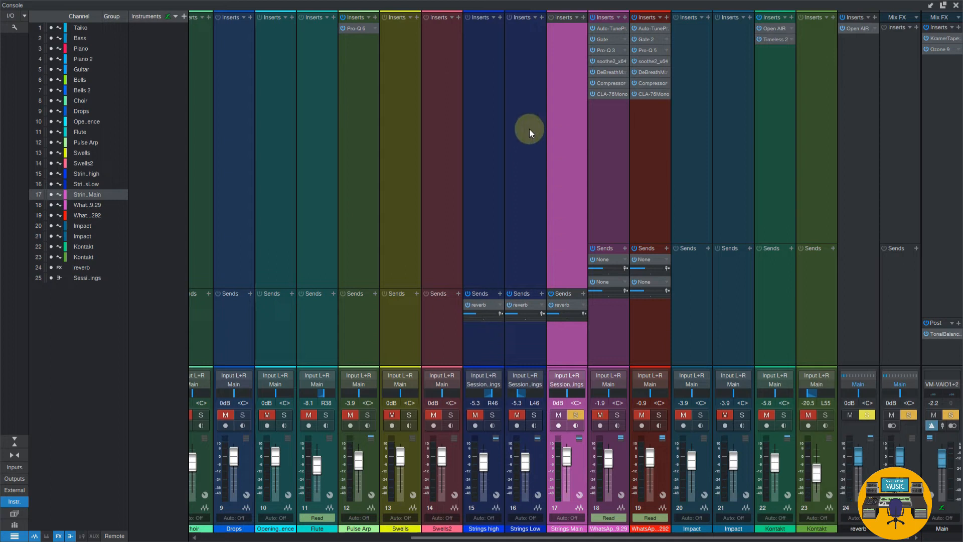
Copy the Timeless 2 insert from Kontakt channel 22 to the reverb channel and remove the original from Kontakt
{"action": "left_click", "coordinate": [850, 160]}
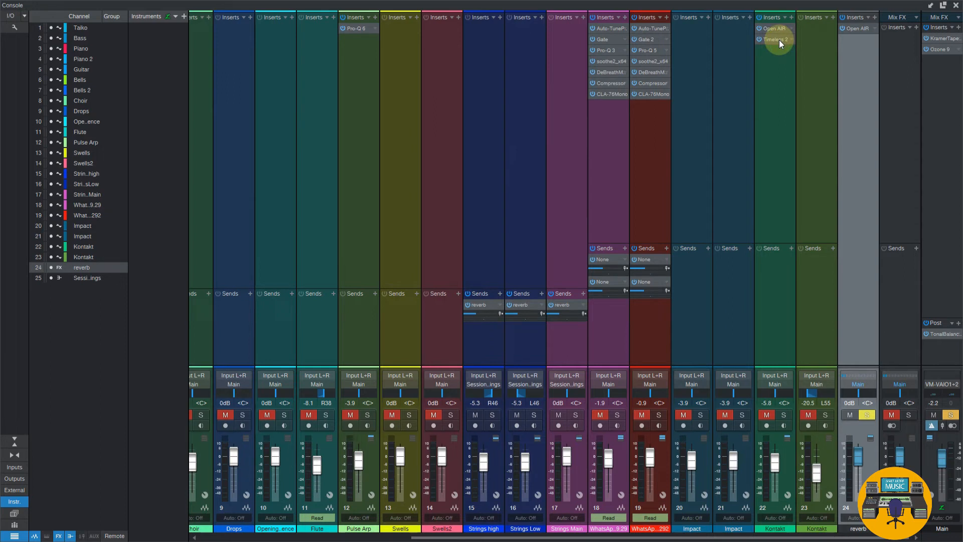
{"action": "left_click_drag", "start_coordinate": [778, 40], "coordinate": [845, 44]}
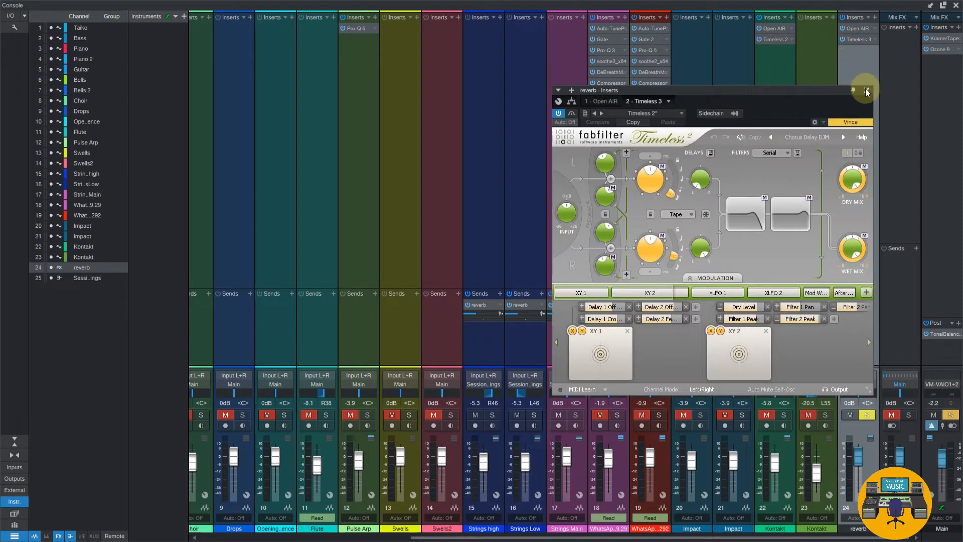
{"action": "left_click", "coordinate": [867, 88]}
{"action": "right_click", "coordinate": [788, 39]}
{"action": "left_click", "coordinate": [807, 148]}
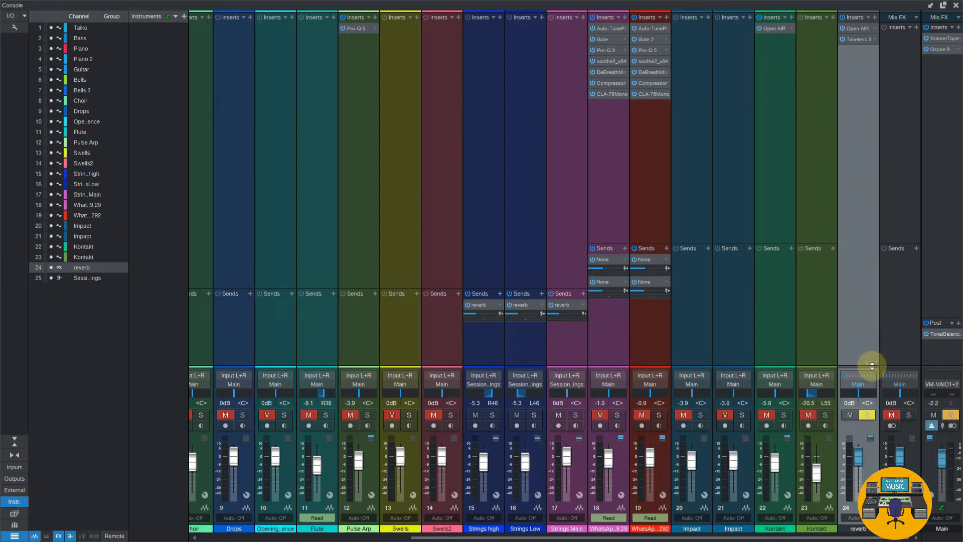
Clear the channel solos and add a VCA channel to the console
{"action": "left_click", "coordinate": [866, 414]}
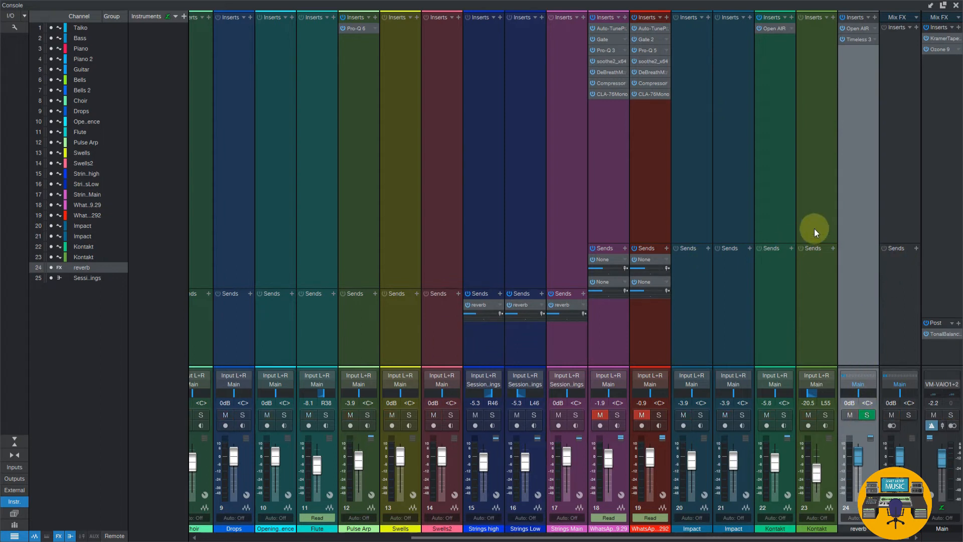
{"action": "right_click", "coordinate": [847, 210]}
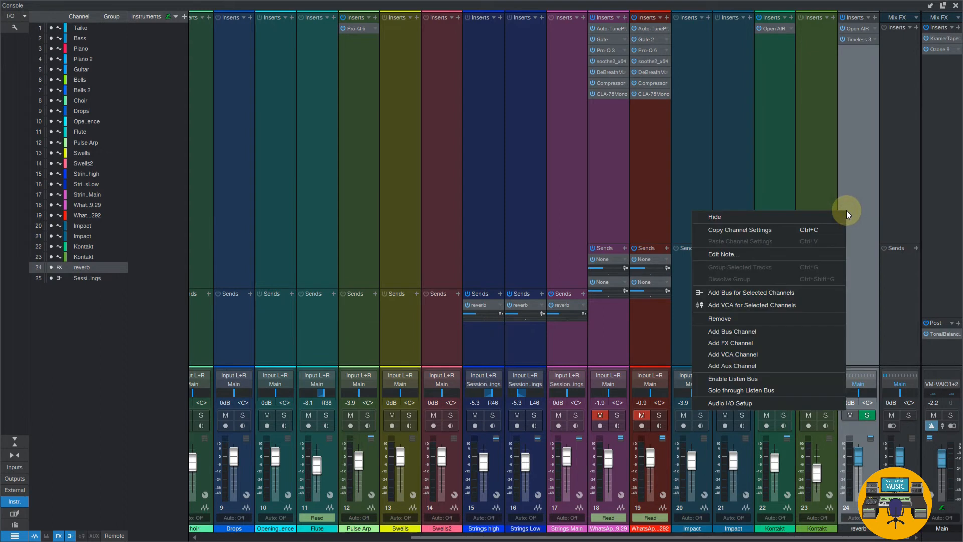
{"action": "left_click", "coordinate": [771, 354]}
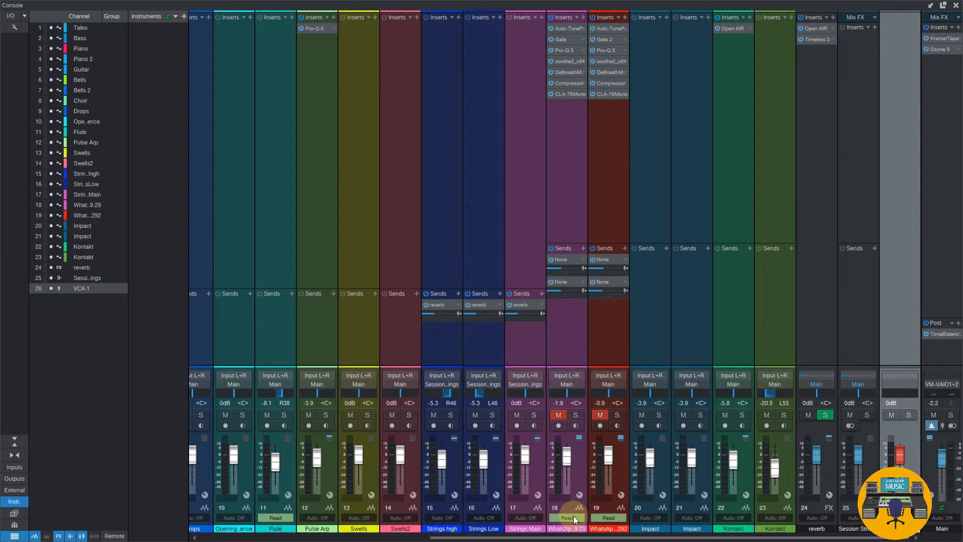
Check the Bells and Bells 2 channels and rename the new VCA channel as bells
{"action": "left_click_drag", "start_coordinate": [613, 538], "coordinate": [417, 538]}
{"action": "left_click", "coordinate": [361, 331]}
{"action": "left_click", "coordinate": [404, 323]}
{"action": "left_click", "coordinate": [384, 325]}
{"action": "left_click", "coordinate": [398, 322]}
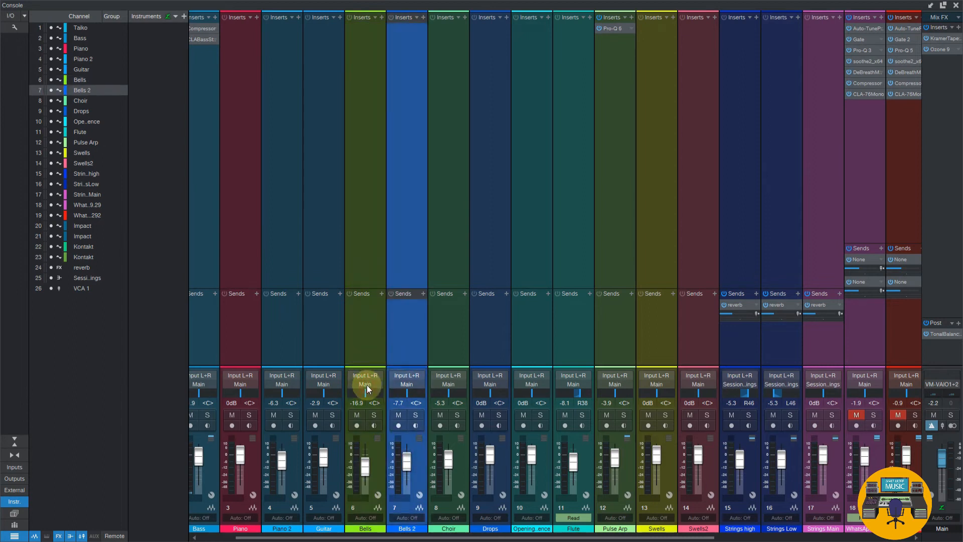
{"action": "left_click_drag", "start_coordinate": [705, 538], "coordinate": [901, 538]}
{"action": "left_click", "coordinate": [905, 530]}
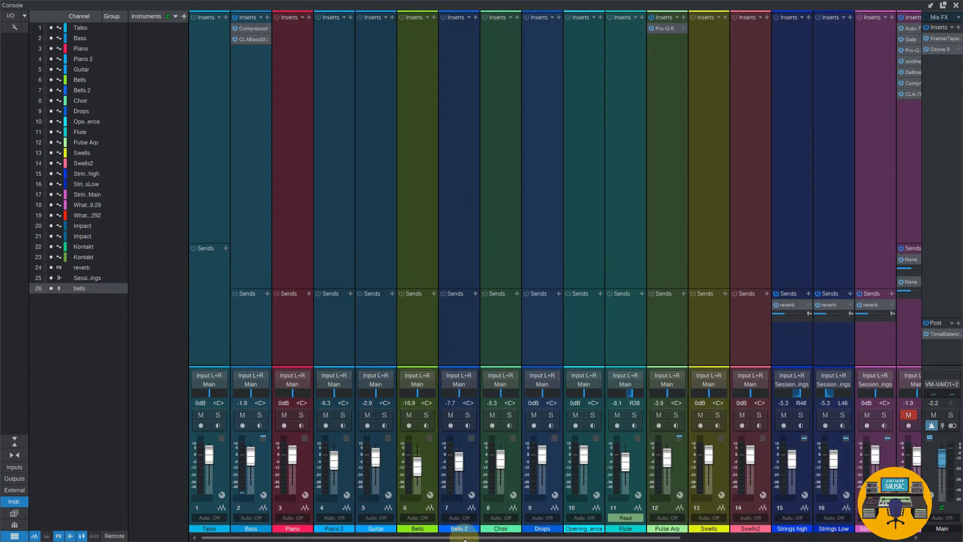
Check the output routing options of the Bells channel and assign Bells and Bells 2 to the Bells VCA
{"action": "left_click", "coordinate": [449, 416]}
{"action": "left_click", "coordinate": [420, 384]}
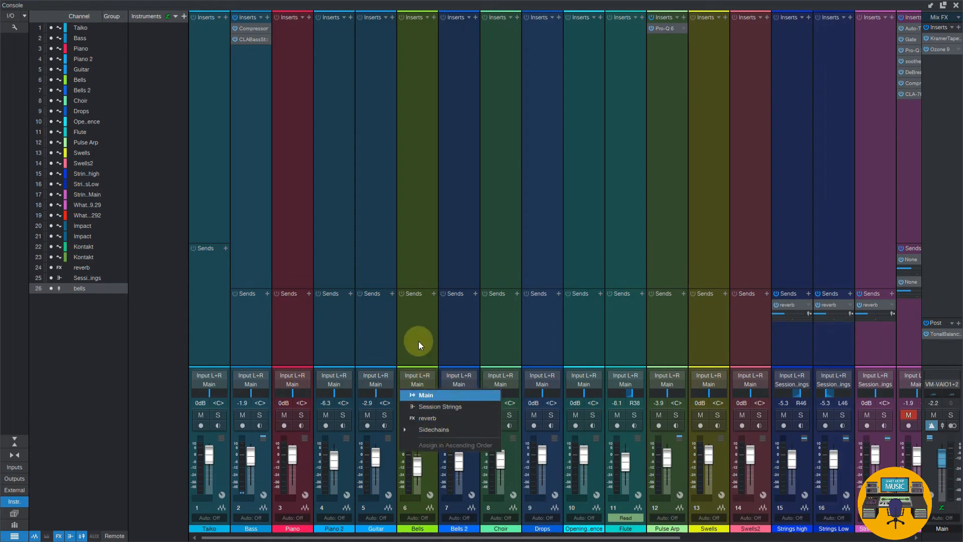
{"action": "left_click", "coordinate": [419, 342]}
{"action": "left_click", "coordinate": [416, 384]}
{"action": "left_click", "coordinate": [432, 301]}
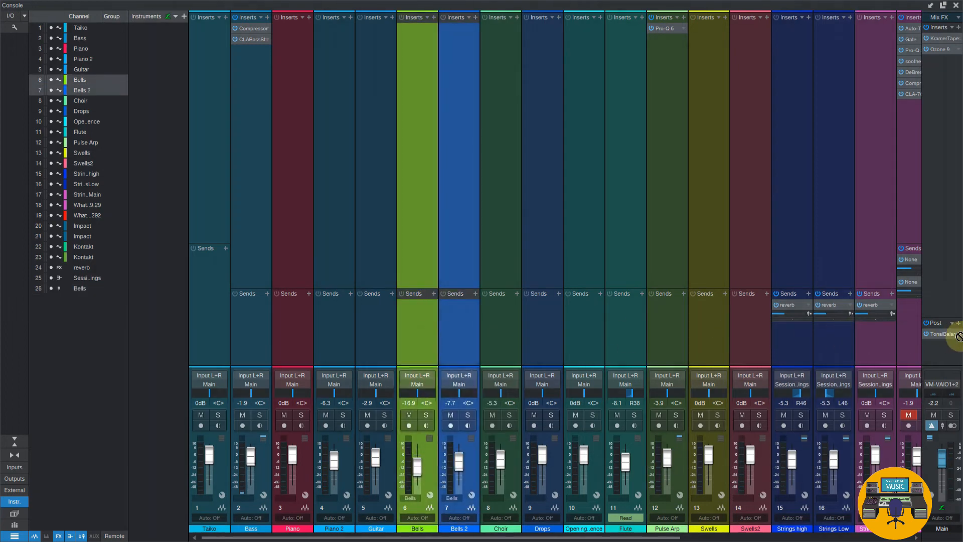
Move the Bells and Bells 2 channels to directly before the reverb channel
{"action": "scroll", "coordinate": [921, 335], "scroll_direction": "right", "scroll_amount": 8}
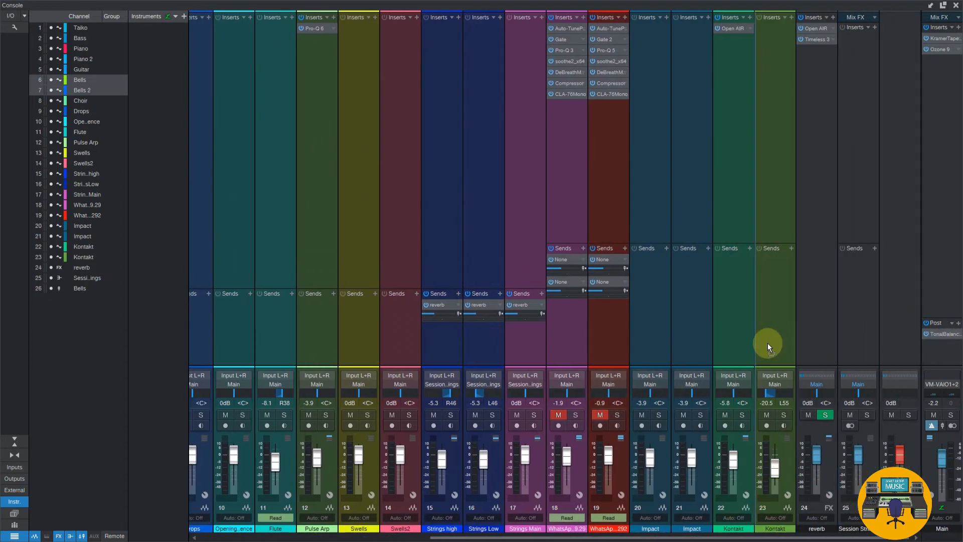
{"action": "left_click_drag", "start_coordinate": [768, 343], "coordinate": [684, 339]}
{"action": "left_click", "coordinate": [776, 356]}
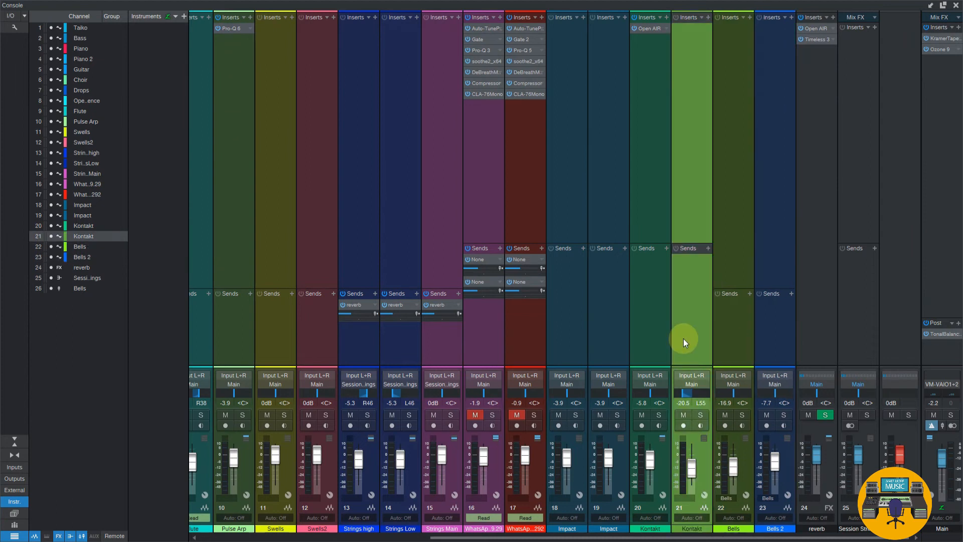
Solo Bells and Bells 2 and raise the Bells VCA fader to +10.0 dB
{"action": "left_click", "coordinate": [742, 414]}
{"action": "left_click", "coordinate": [783, 415]}
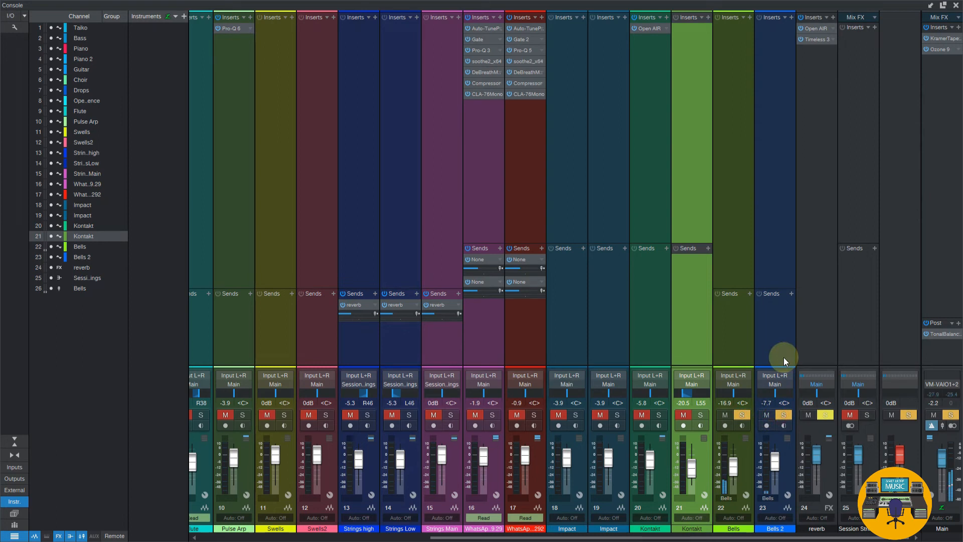
{"action": "left_click_drag", "start_coordinate": [898, 462], "coordinate": [892, 441]}
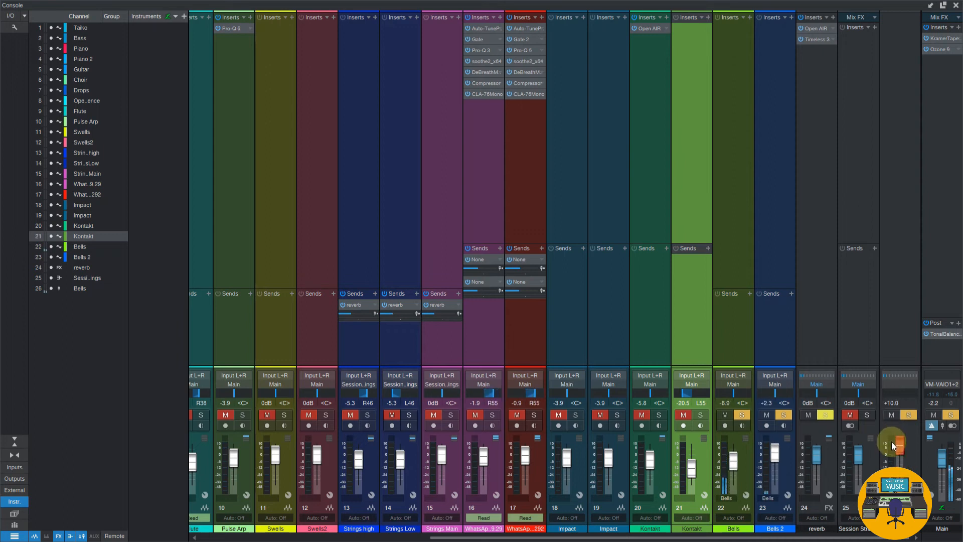
Try bypassing the inserts on the Main, reverb and channels 16 and 17 during playback
{"action": "left_click", "coordinate": [928, 50]}
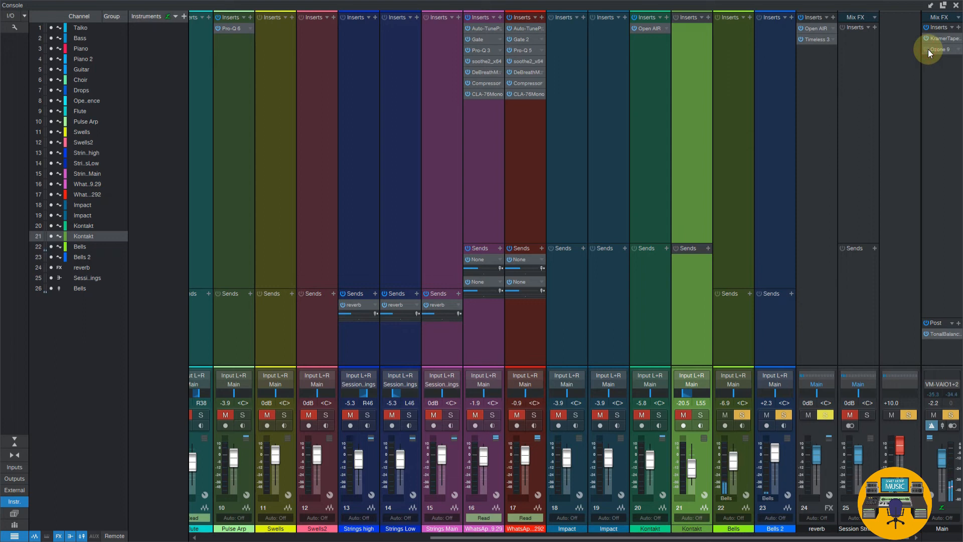
{"action": "left_click", "coordinate": [928, 49]}
{"action": "left_click", "coordinate": [799, 17]}
{"action": "left_click", "coordinate": [508, 18]}
{"action": "left_click", "coordinate": [469, 18]}
{"action": "left_click", "coordinate": [469, 17]}
{"action": "left_click", "coordinate": [509, 18]}
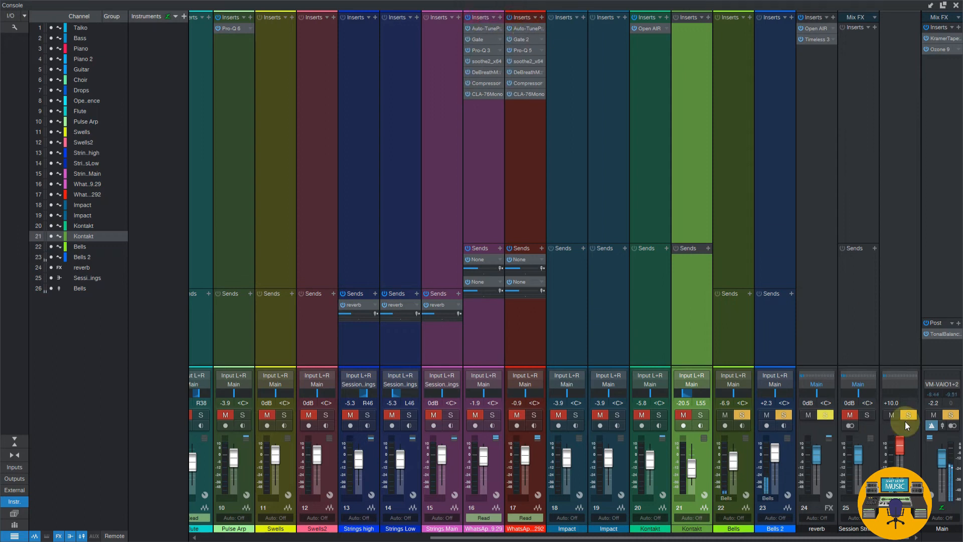
Lower the Bells VCA to -2.0 dB and bypass the Main channel's inserts and post effects
{"action": "mouse_move", "coordinate": [900, 445]}
{"action": "left_mouse_down"}
{"action": "mouse_move", "coordinate": [899, 486]}
{"action": "mouse_move", "coordinate": [900, 457]}
{"action": "left_mouse_up"}
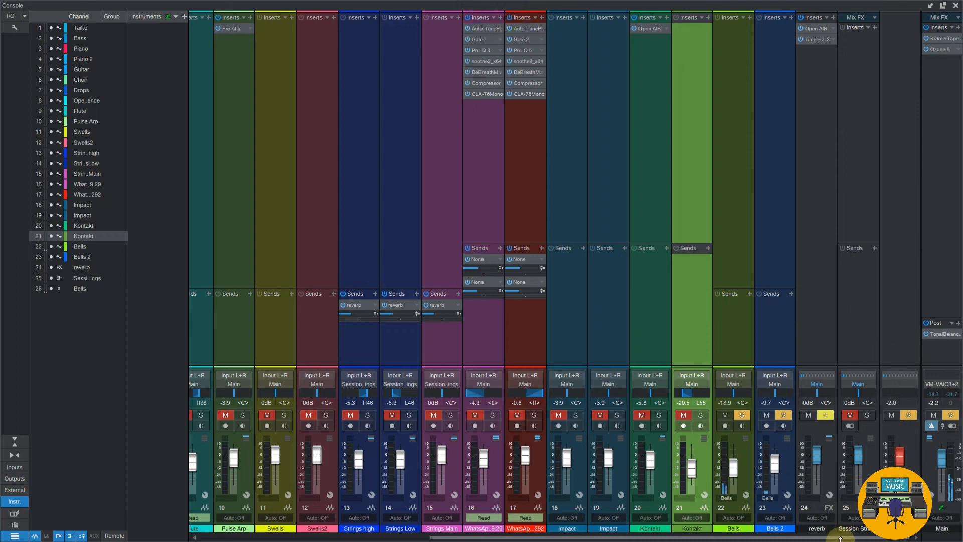
{"action": "left_click_drag", "start_coordinate": [841, 536], "coordinate": [537, 504]}
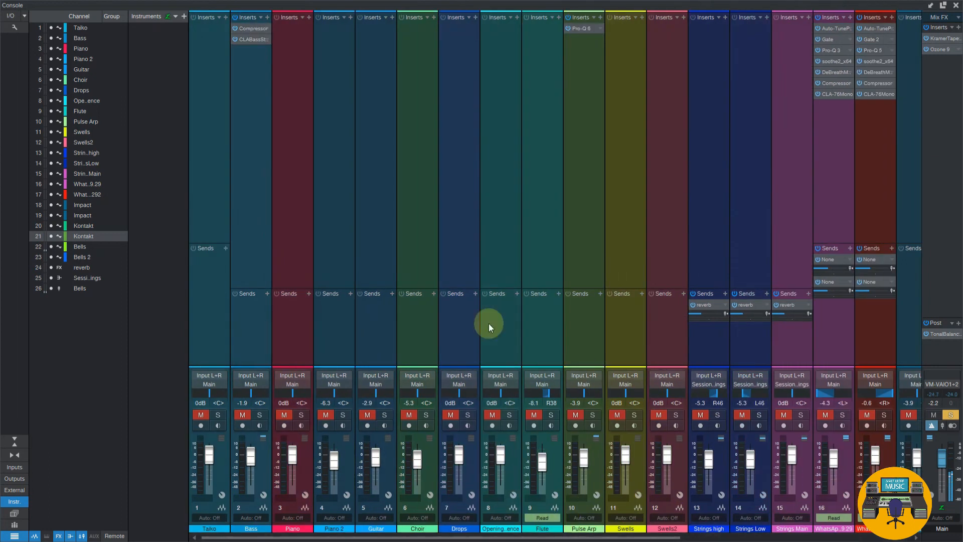
{"action": "left_click", "coordinate": [235, 17]}
{"action": "left_click", "coordinate": [926, 49]}
{"action": "left_click", "coordinate": [926, 333]}
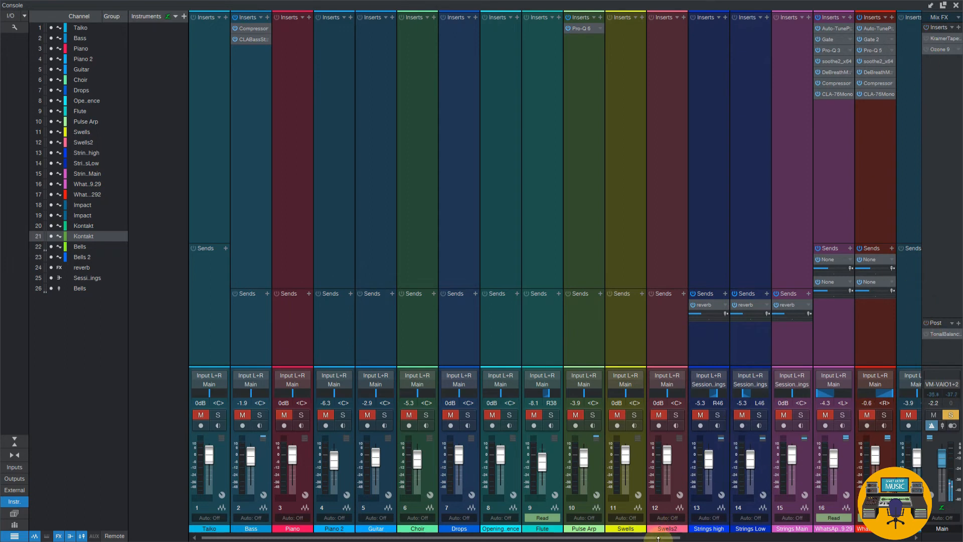
Set the Bells VCA level to -1.4 dB
{"action": "left_click_drag", "start_coordinate": [658, 538], "coordinate": [902, 539]}
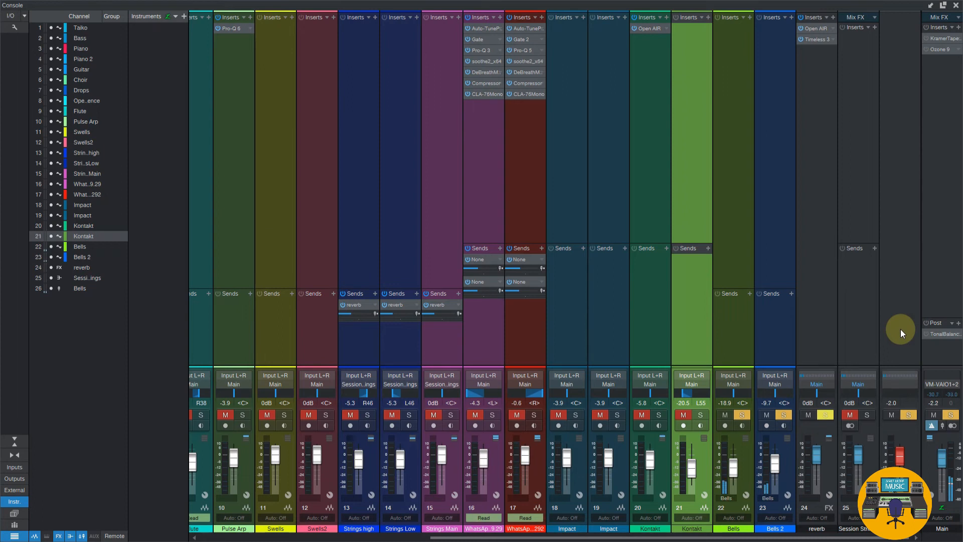
{"action": "mouse_move", "coordinate": [901, 453]}
{"action": "left_mouse_down"}
{"action": "mouse_move", "coordinate": [898, 434]}
{"action": "mouse_move", "coordinate": [898, 453]}
{"action": "left_mouse_up"}
{"action": "left_click", "coordinate": [855, 414]}
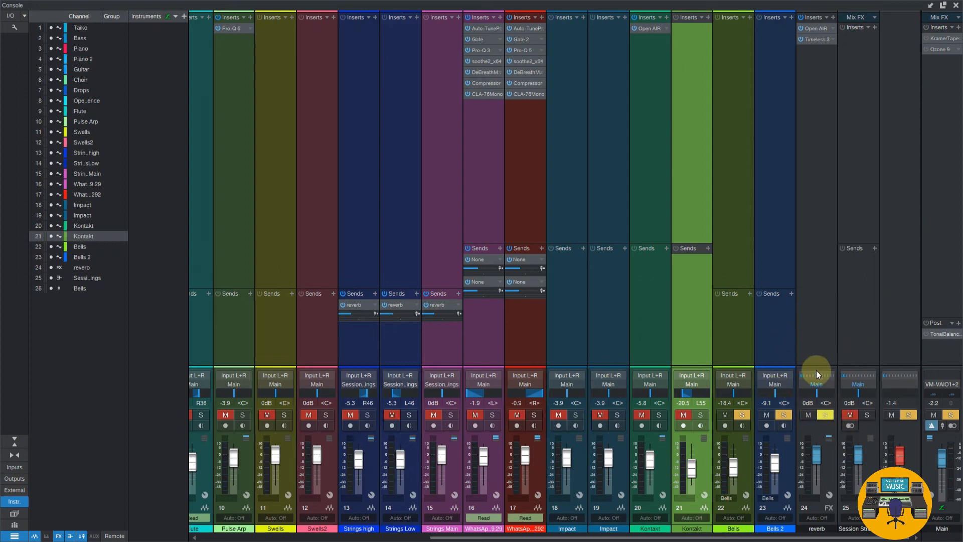
Compare the reverb FX channel with the Session Strings bus channel
{"action": "mouse_move", "coordinate": [803, 364]}
{"action": "left_mouse_down"}
{"action": "mouse_move", "coordinate": [800, 328]}
{"action": "mouse_move", "coordinate": [798, 366]}
{"action": "left_mouse_up"}
{"action": "left_click", "coordinate": [816, 333]}
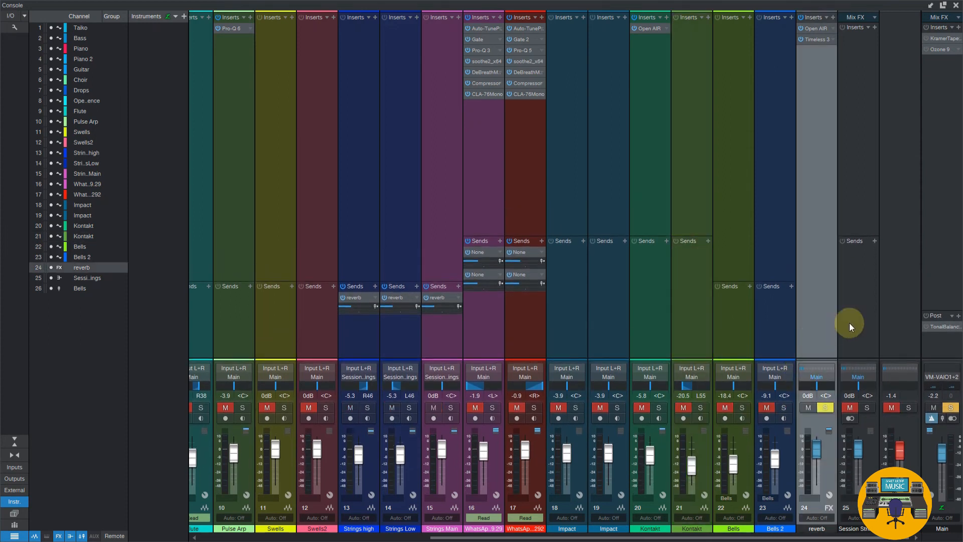
{"action": "left_click", "coordinate": [859, 296]}
{"action": "left_click", "coordinate": [820, 296]}
{"action": "left_click", "coordinate": [852, 294]}
{"action": "left_click", "coordinate": [820, 293]}
{"action": "left_click", "coordinate": [849, 290]}
{"action": "left_click", "coordinate": [822, 286]}
{"action": "left_click", "coordinate": [845, 281]}
{"action": "left_click", "coordinate": [821, 266]}
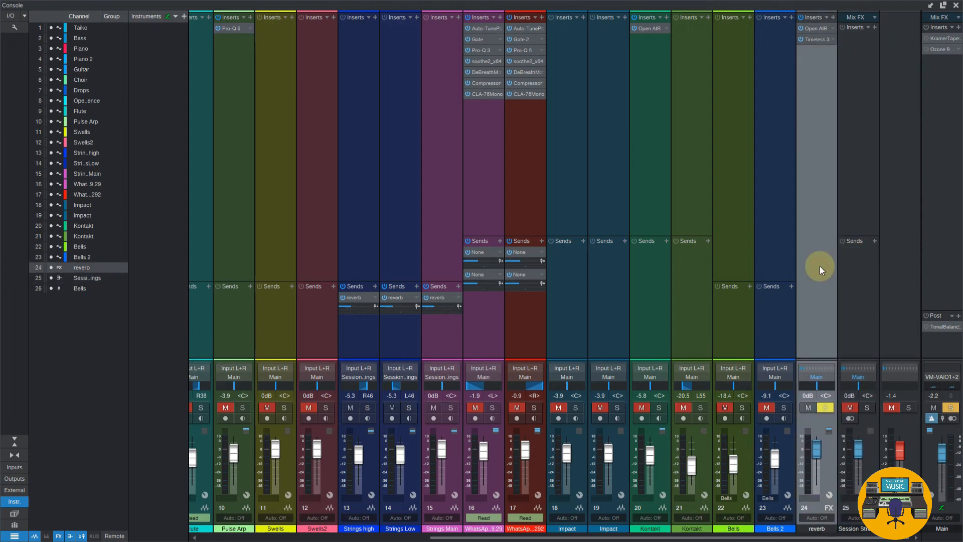
{"action": "left_click", "coordinate": [871, 260]}
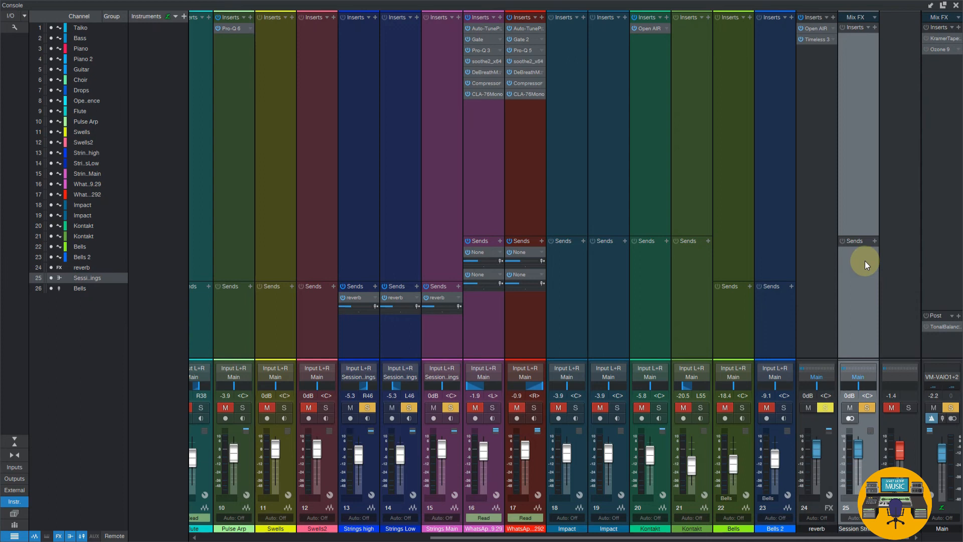
Add an Aux channel to the console
{"action": "left_click", "coordinate": [804, 260]}
{"action": "left_click", "coordinate": [848, 265]}
{"action": "right_click", "coordinate": [845, 280]}
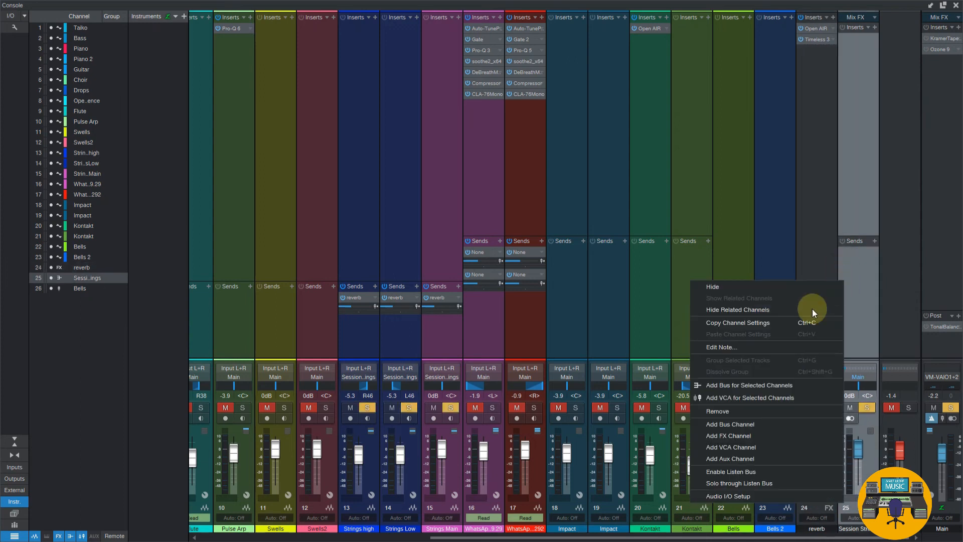
{"action": "left_click", "coordinate": [763, 457]}
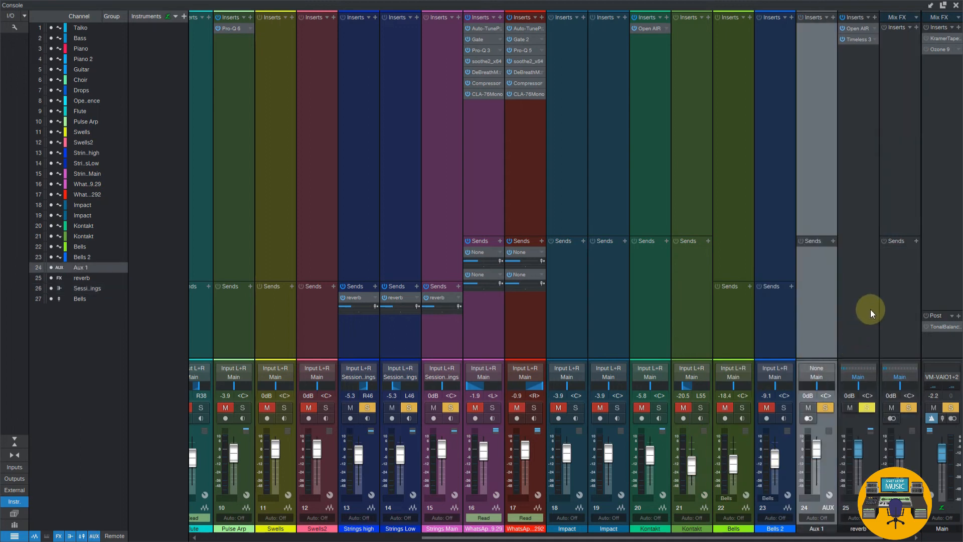
Review the new Aux, reverb, Session Strings and Bells VCA channels one after another
{"action": "left_click_drag", "start_coordinate": [826, 318], "coordinate": [865, 288]}
{"action": "left_click", "coordinate": [855, 346]}
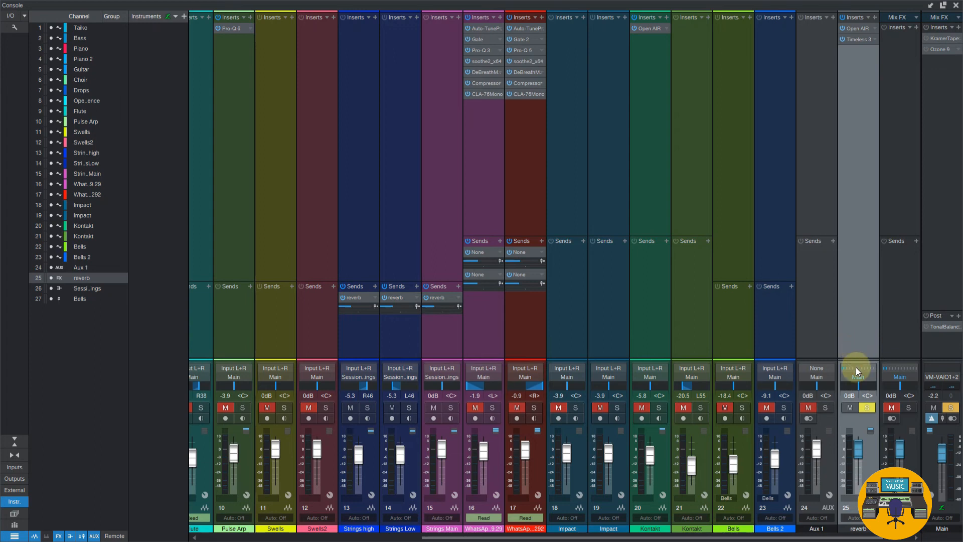
{"action": "left_click", "coordinate": [896, 341]}
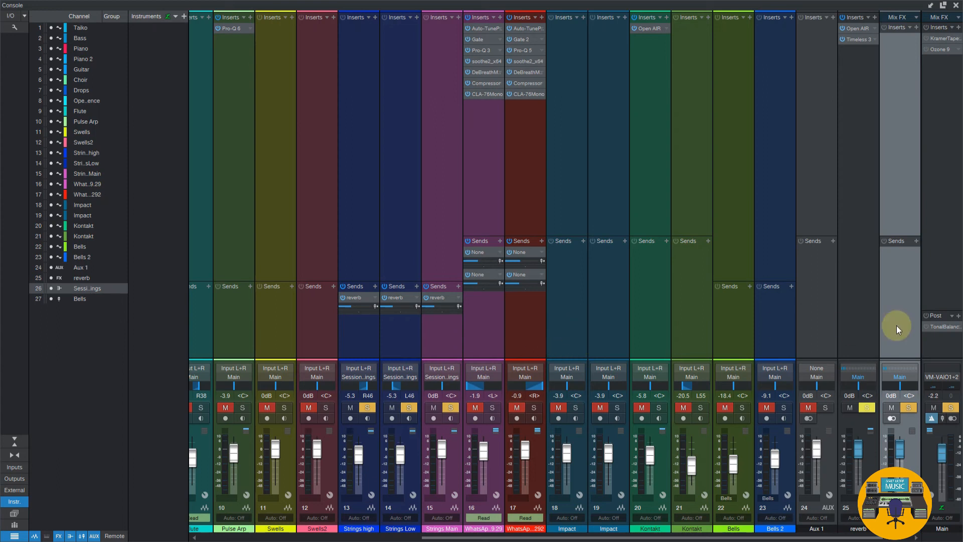
{"action": "scroll", "coordinate": [898, 381], "scroll_direction": "right", "scroll_amount": 1}
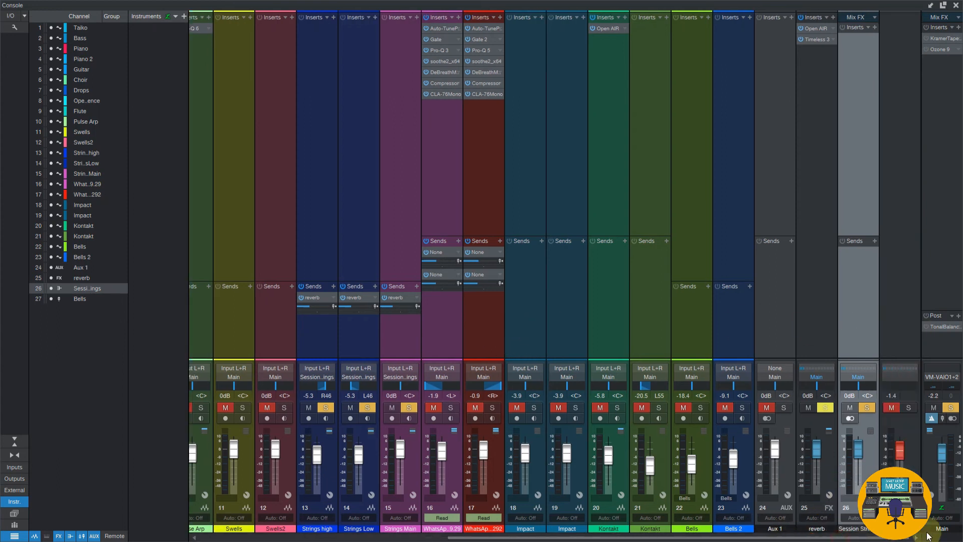
{"action": "left_click", "coordinate": [896, 311]}
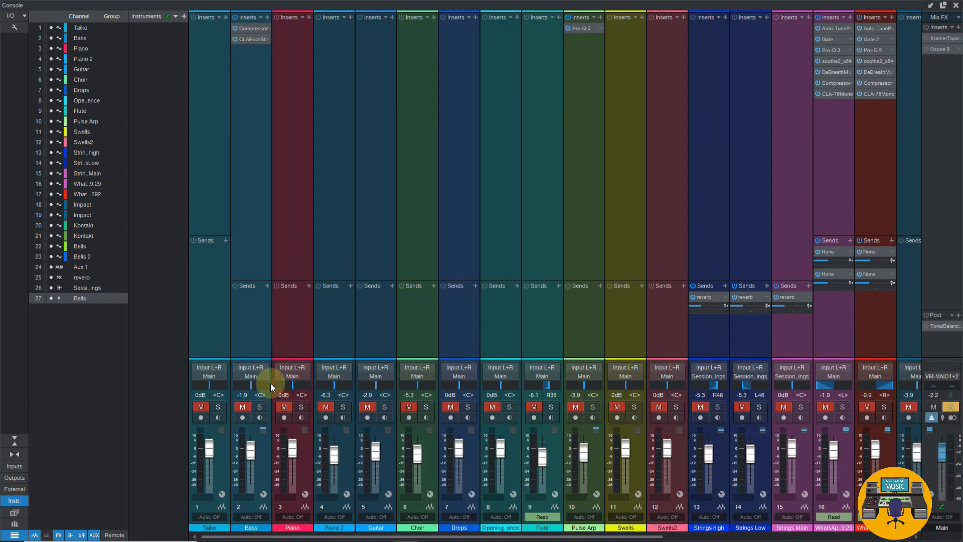
Select the Piano and Piano 2 channels together and add a bus for them
{"action": "left_click", "coordinate": [343, 220]}
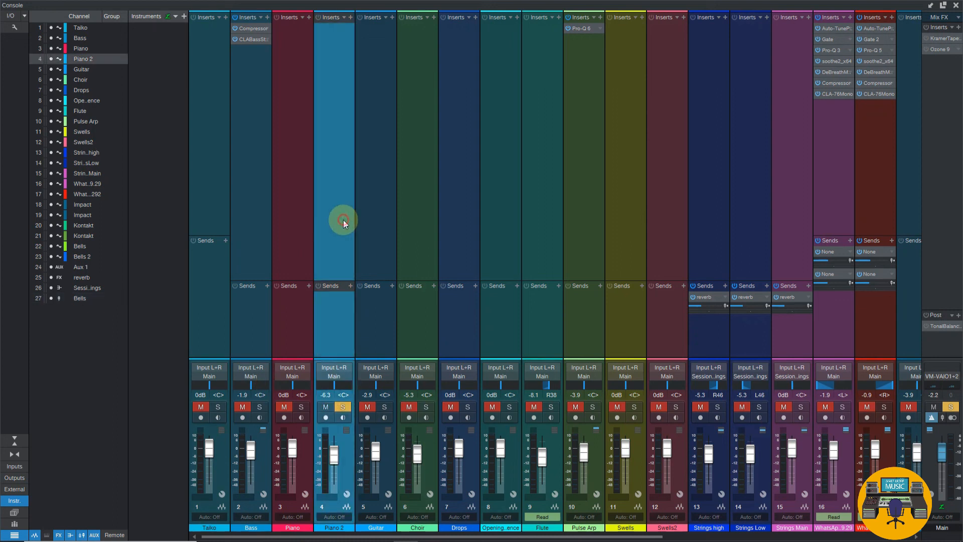
{"action": "left_click", "coordinate": [375, 215], "text": "shift"}
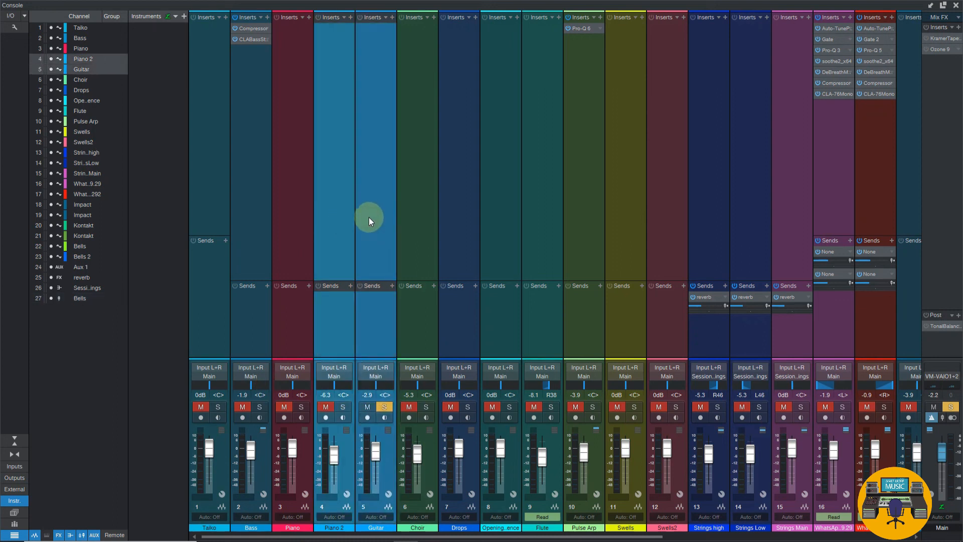
{"action": "left_click", "coordinate": [300, 209], "text": "ctrl"}
{"action": "left_click", "coordinate": [376, 211], "text": "ctrl"}
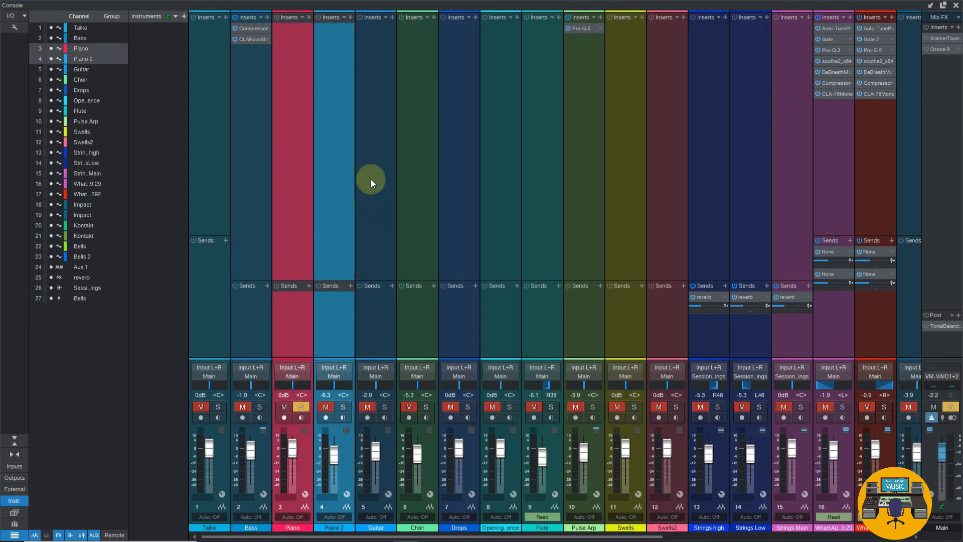
{"action": "right_click", "coordinate": [292, 184]}
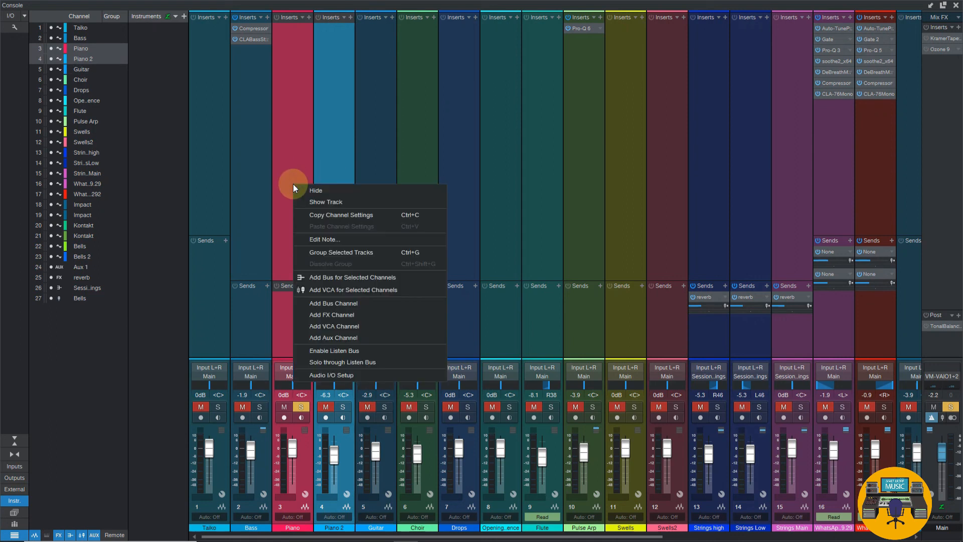
{"action": "left_click", "coordinate": [345, 278]}
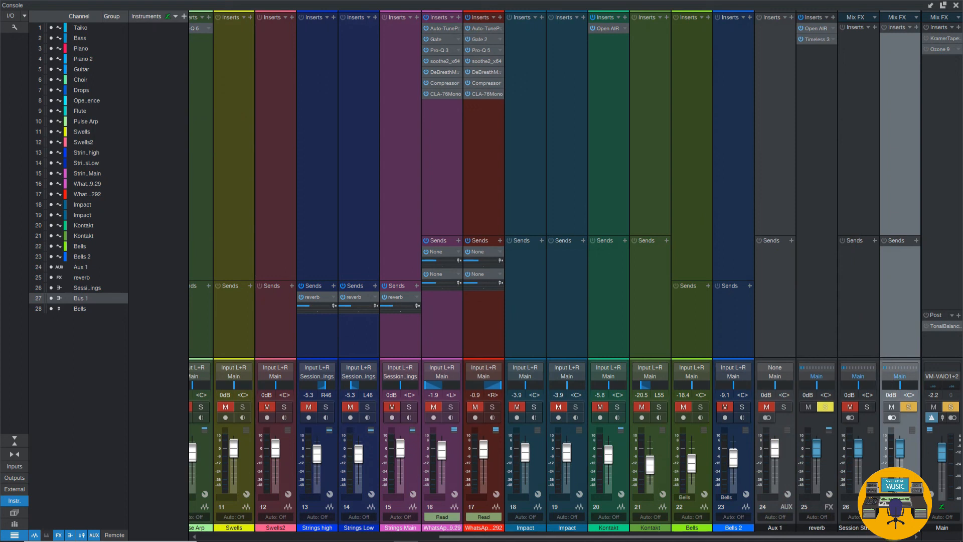
Select the Piano through Drops channels and look at the option for adding a VCA for them, without applying it
{"action": "left_click_drag", "start_coordinate": [798, 537], "coordinate": [547, 536]}
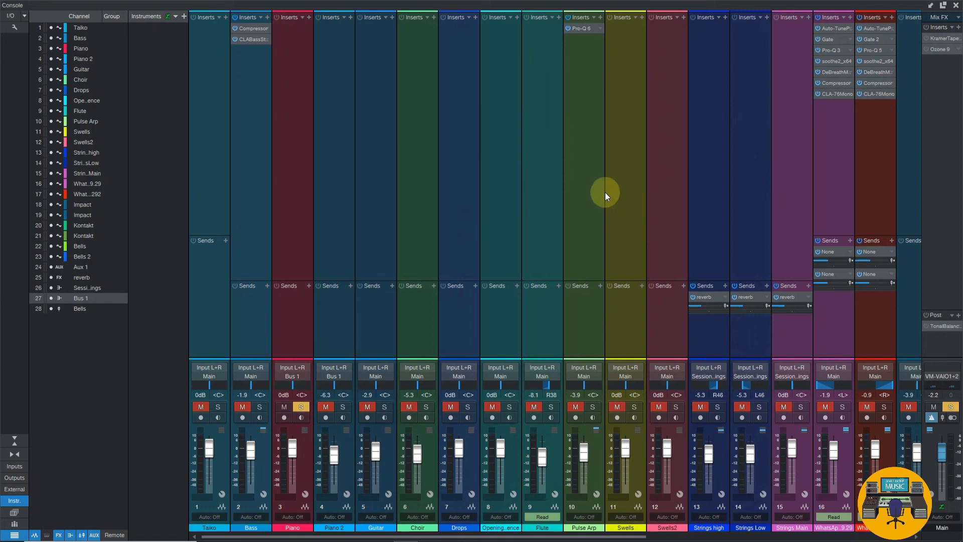
{"action": "left_click", "coordinate": [303, 248]}
{"action": "left_click", "coordinate": [447, 236], "text": "shift"}
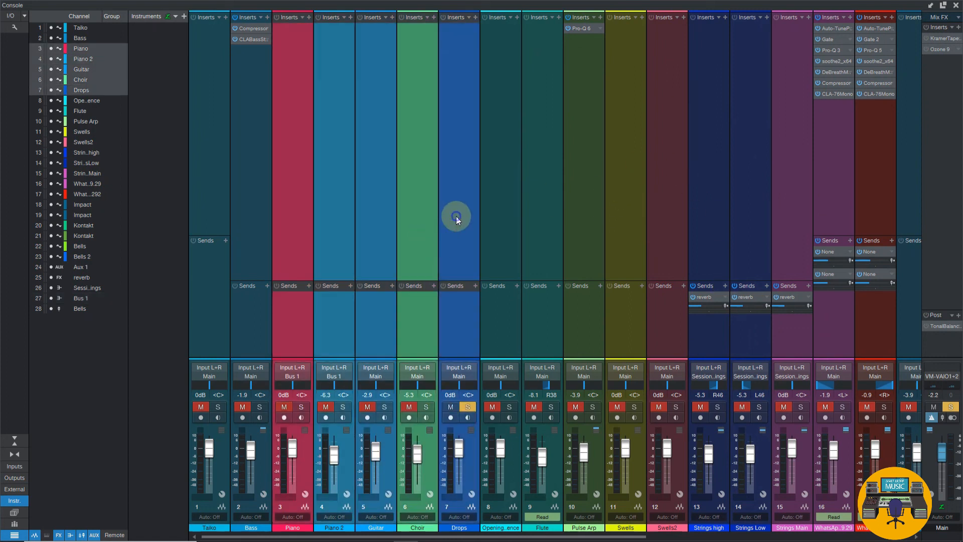
{"action": "right_click", "coordinate": [456, 215]}
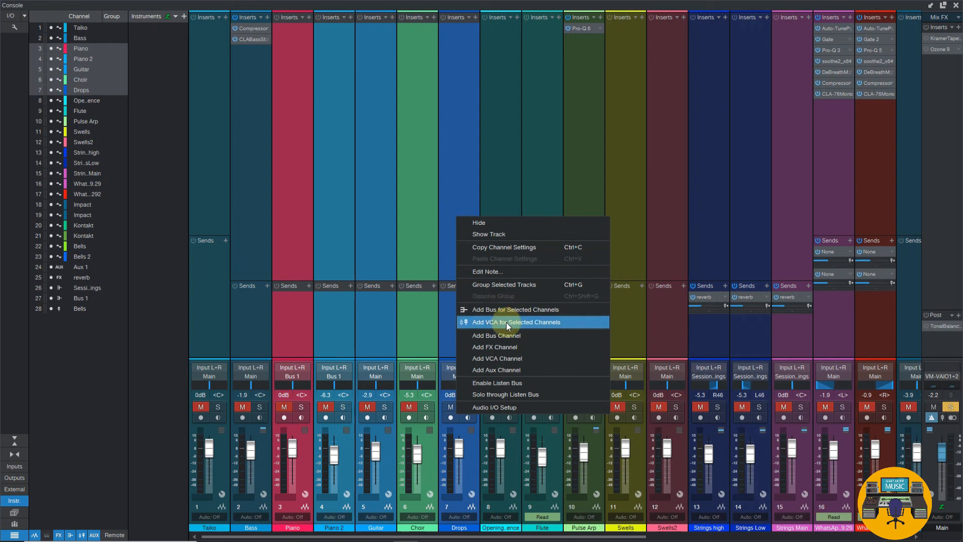
{"action": "left_click", "coordinate": [453, 155]}
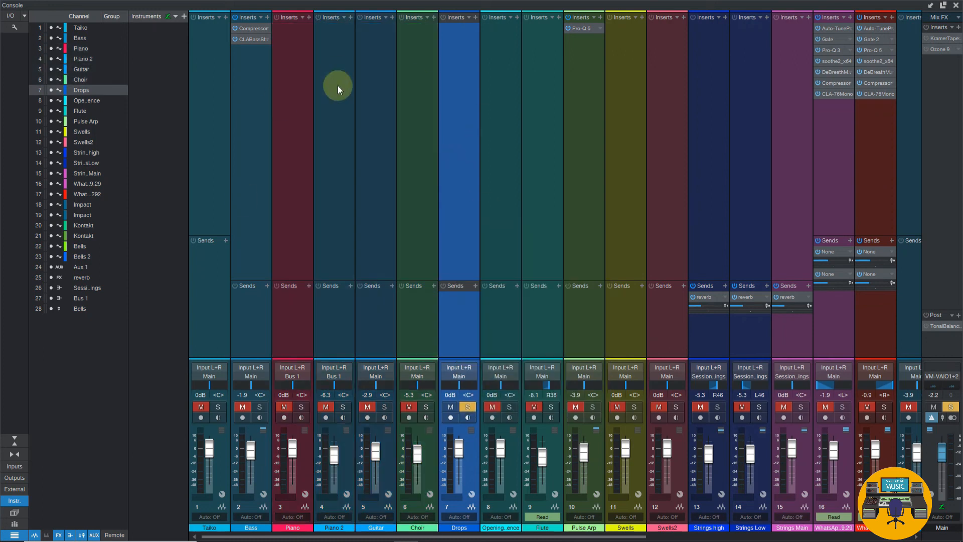